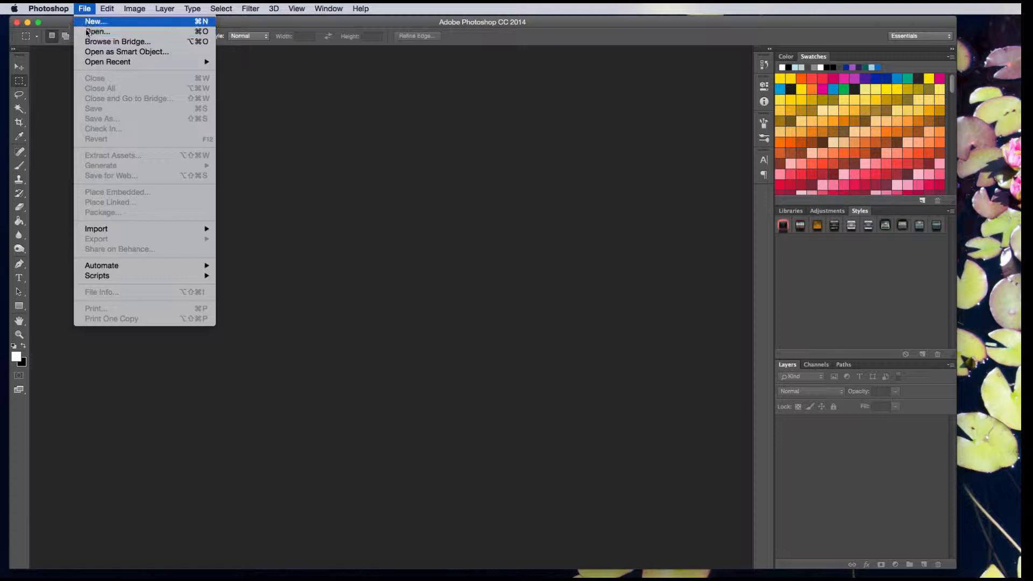
Create a new document named FathersDay, 4.25 inches wide and 5.5 inches high.
click(91, 23)
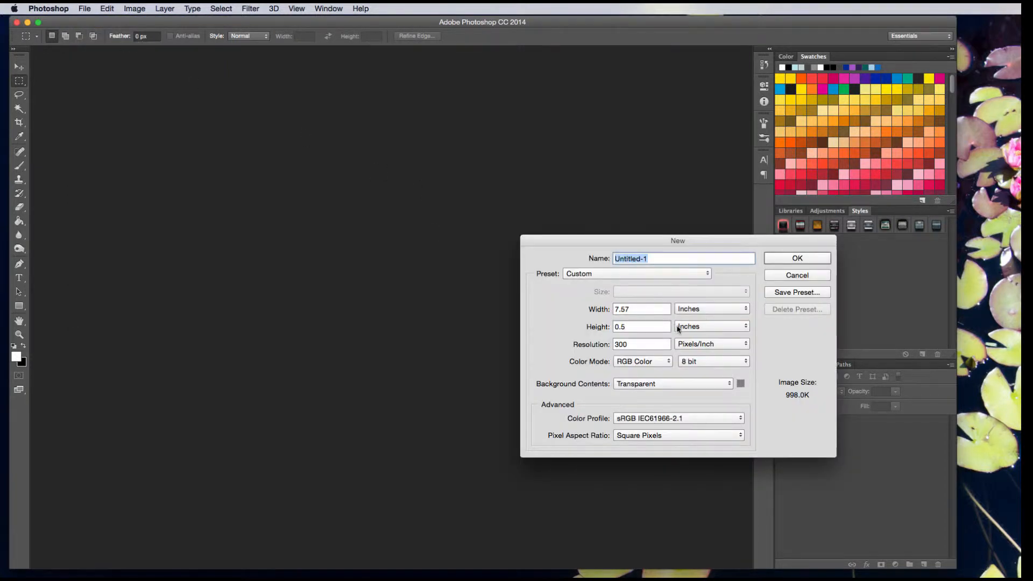
drag(726, 243, 616, 209)
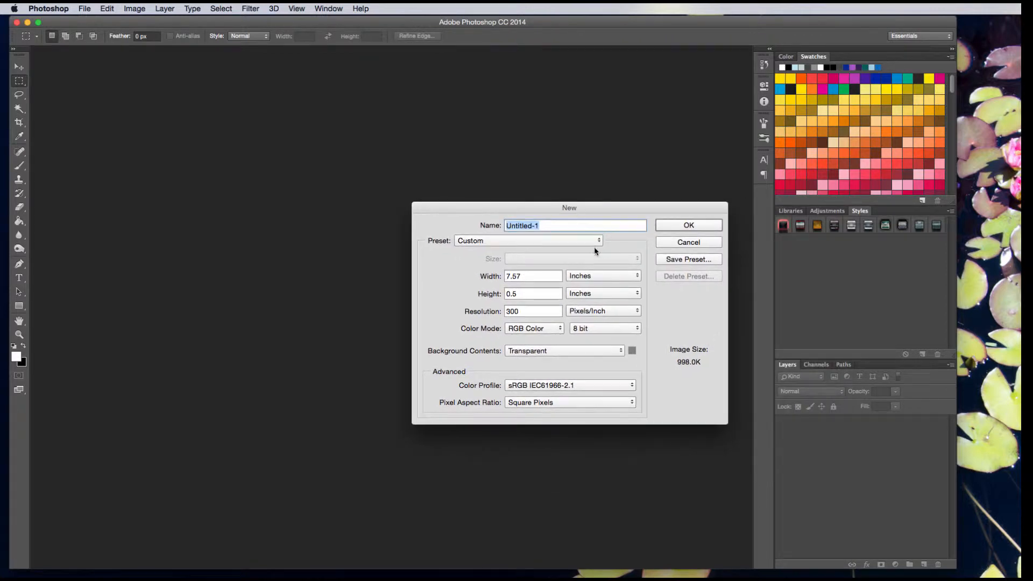
key(Tab)
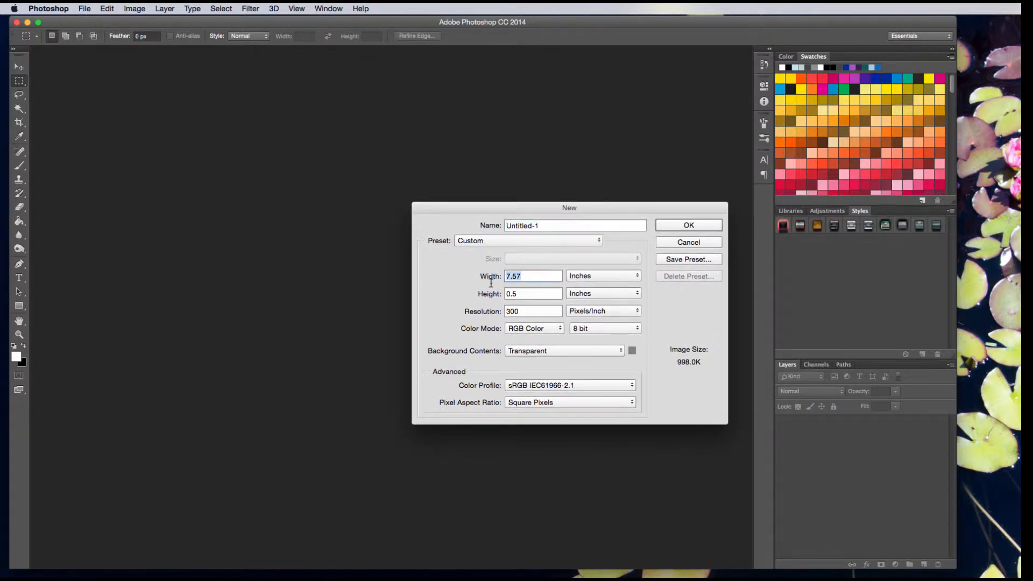
text(4.25)
key(Tab)
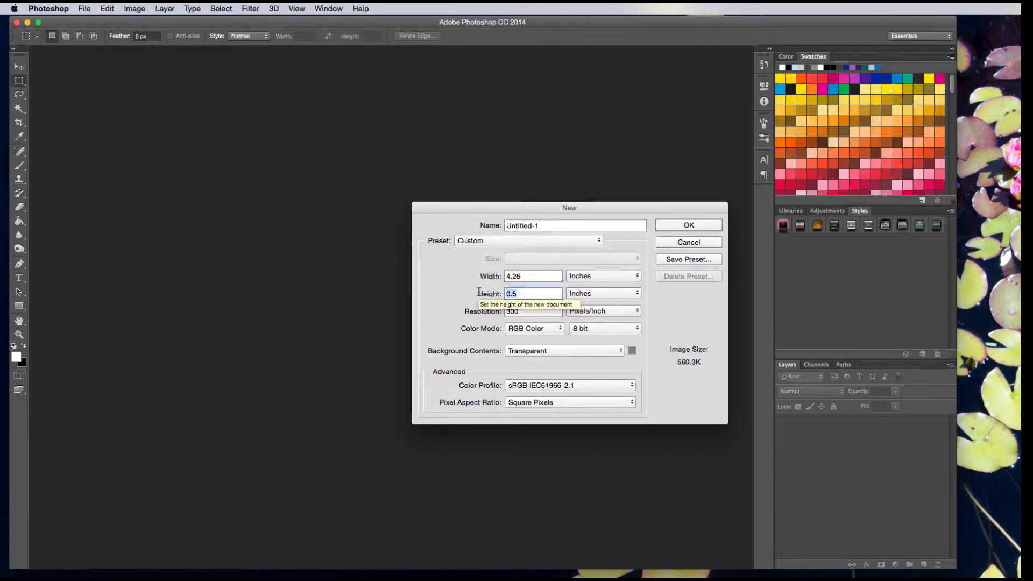
text(5)
text(.4)
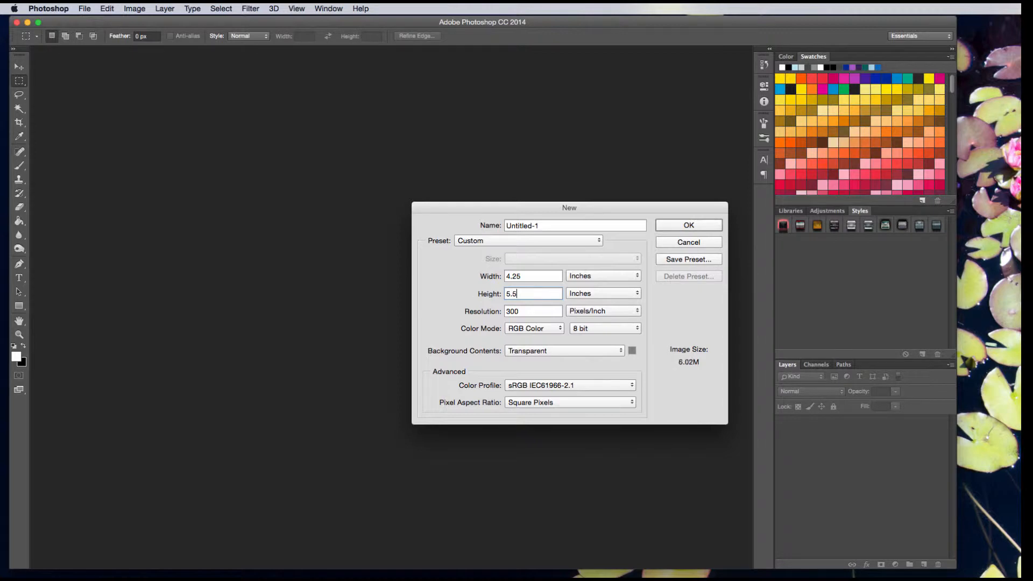
click(521, 237)
click(516, 239)
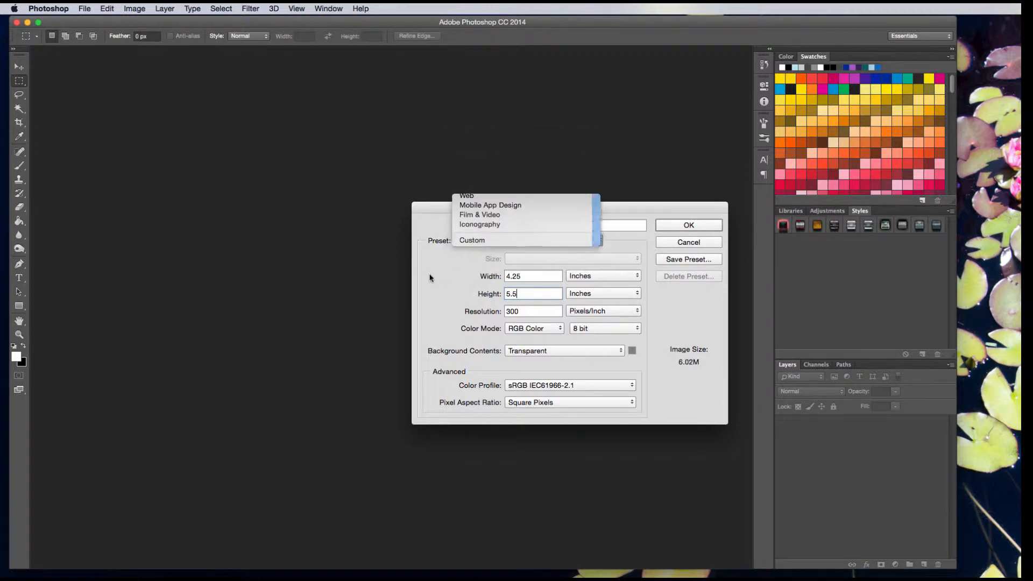
drag(584, 224, 482, 216)
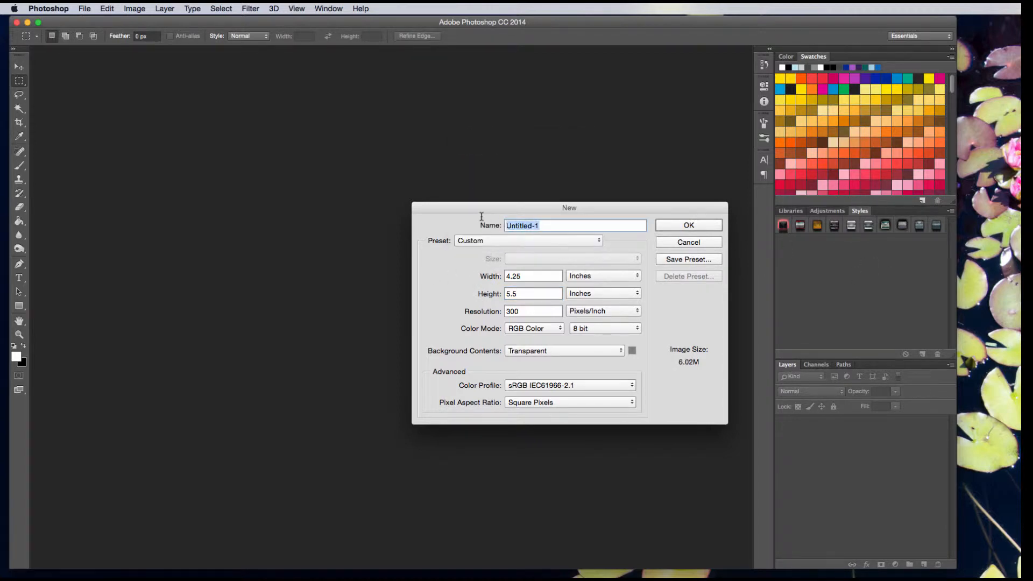
text(FathersDay)
click(686, 226)
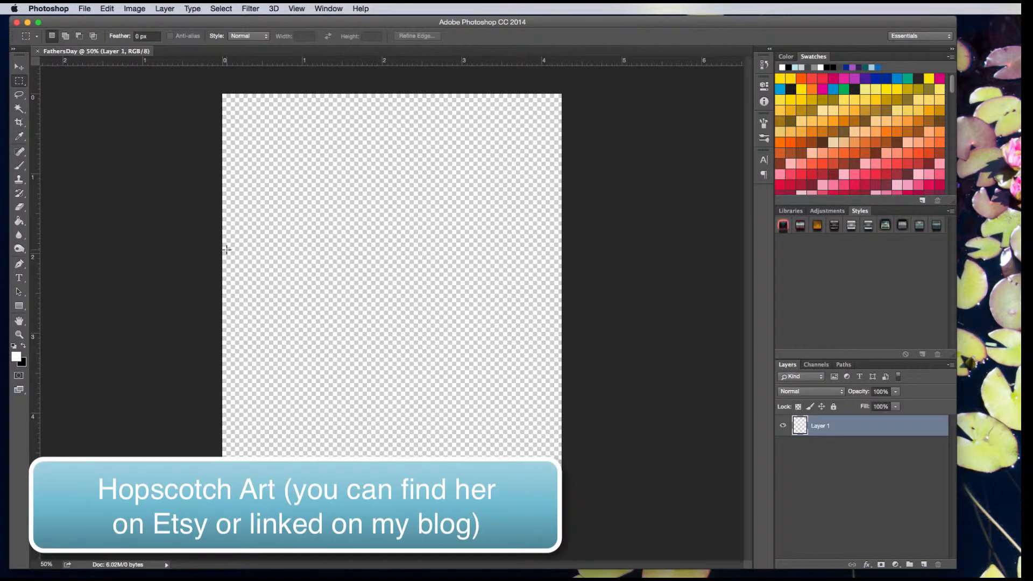
Open the CoffeeTreeOfLifeMetallicCropped.png image from HopscotchArt's lineSheet folder.
click(82, 8)
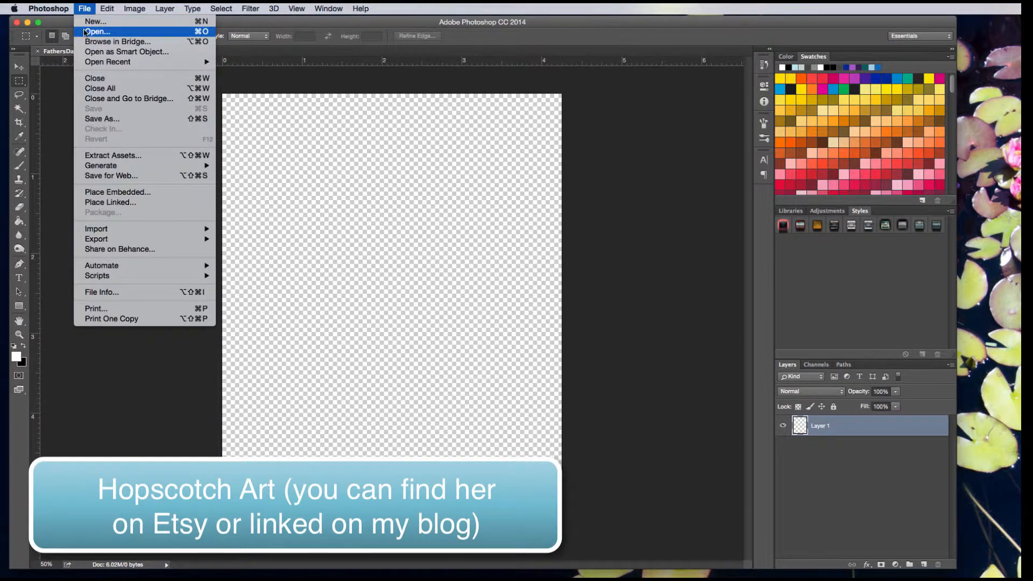
click(94, 29)
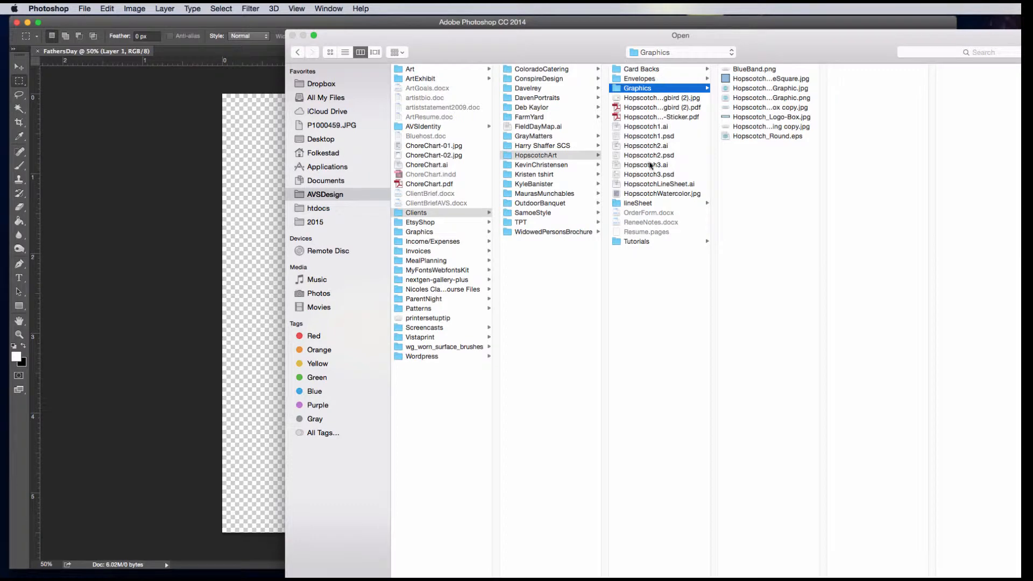
click(646, 203)
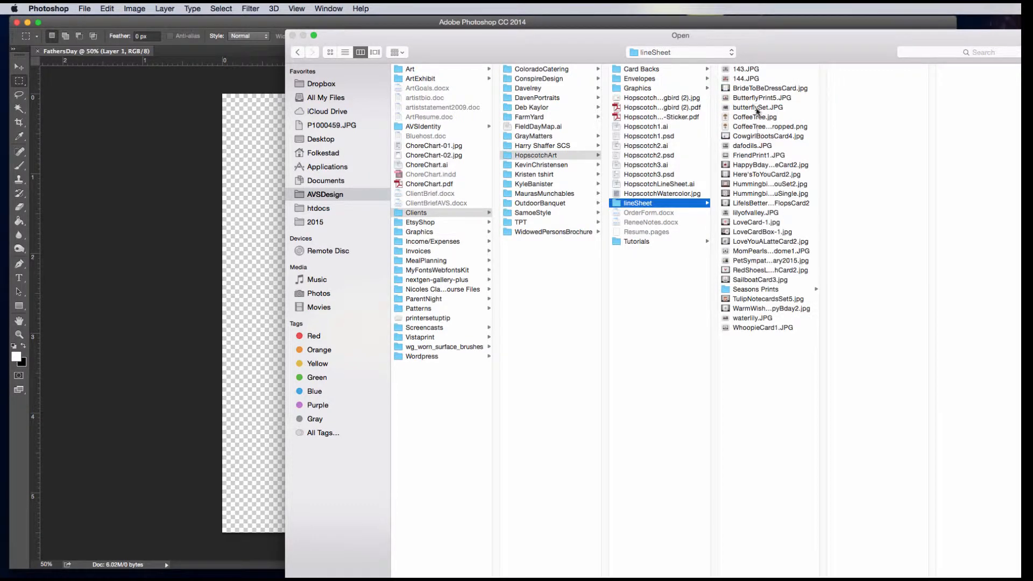
click(757, 128)
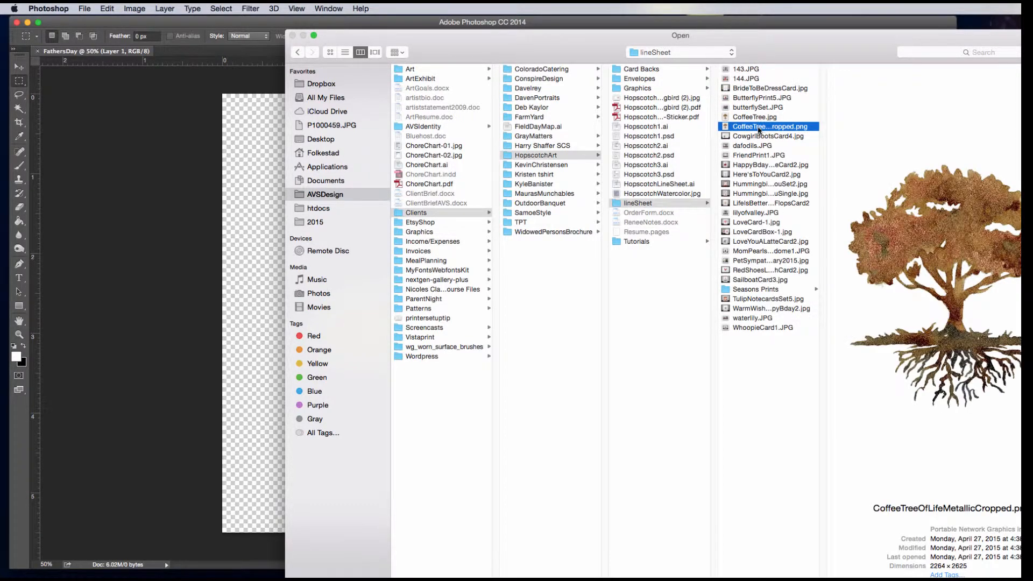
key(Return)
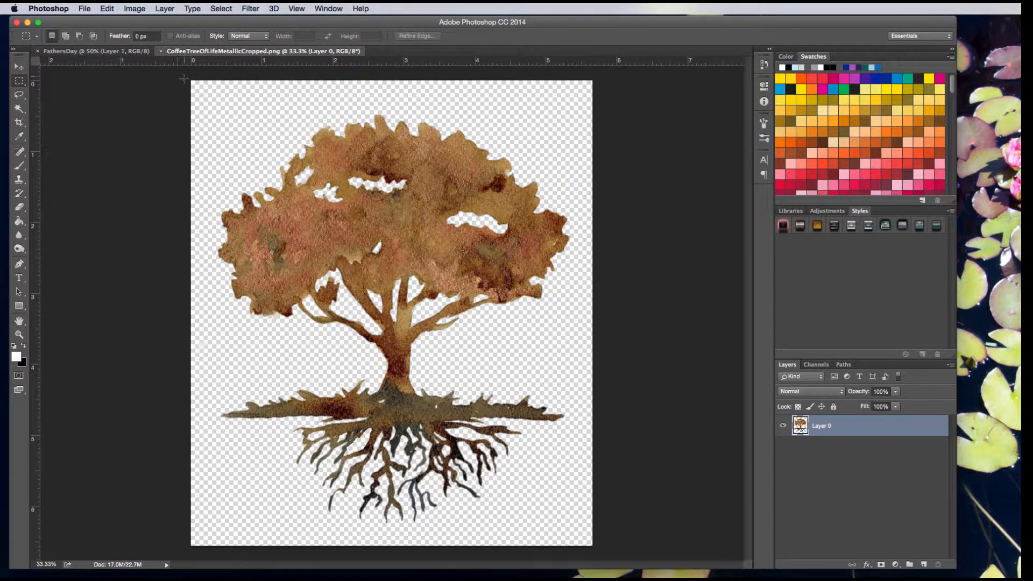
Copy the entire tree image and paste it into the FathersDay document.
drag(184, 79, 620, 564)
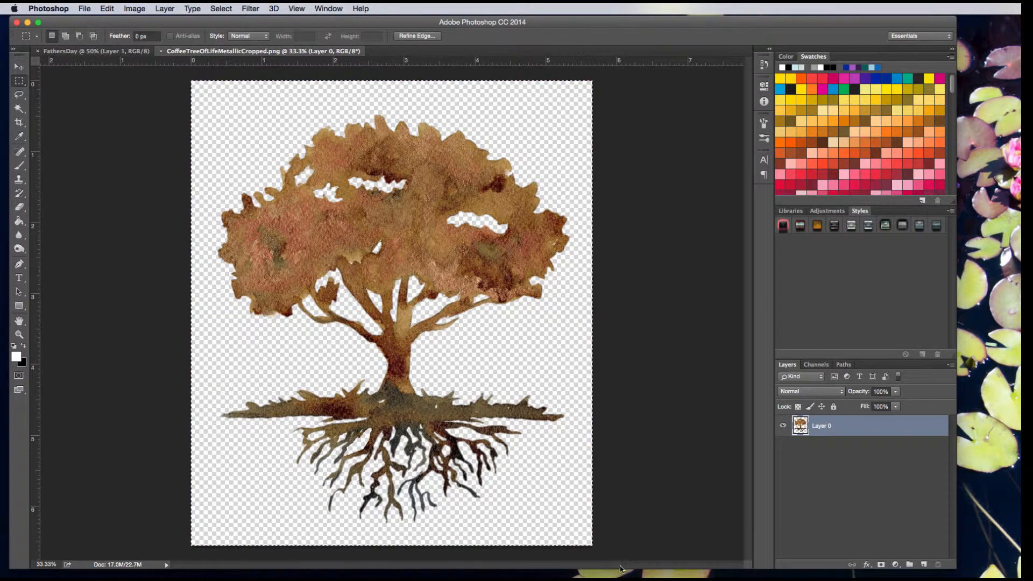
click(108, 52)
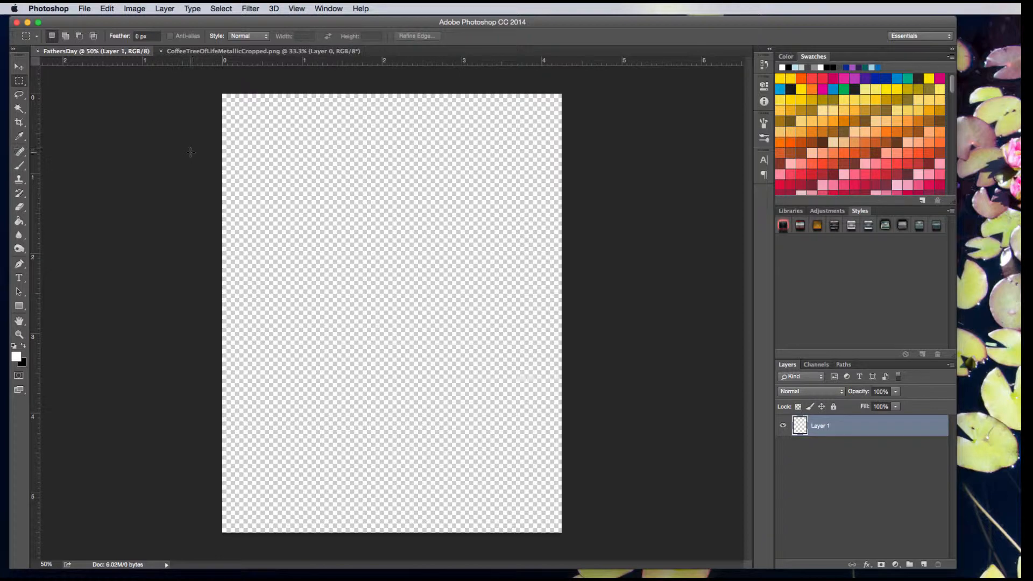
key(super+v)
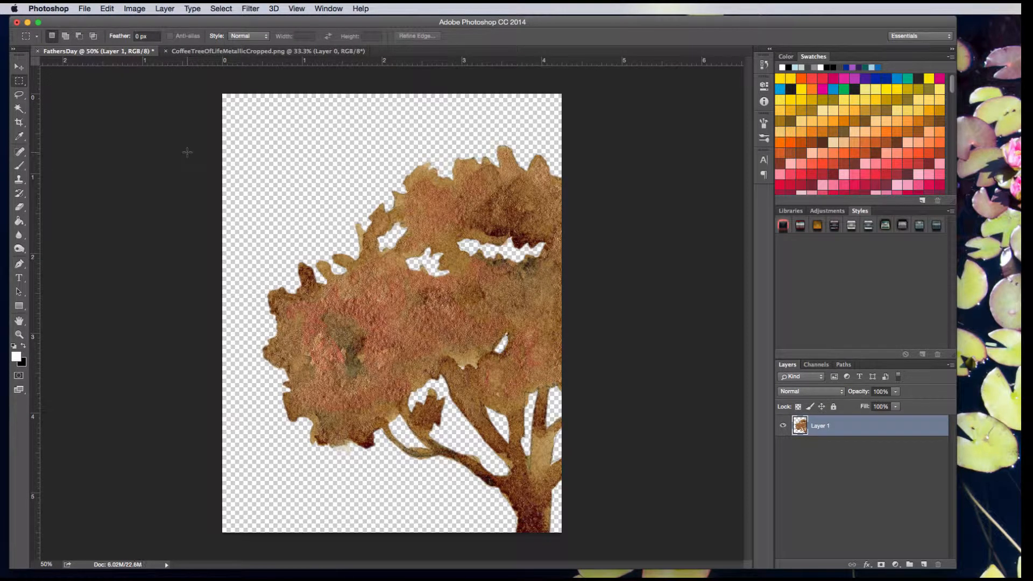
Free-transform the pasted tree, scaling it proportionally to about 53% and moving it fully inside the card.
click(19, 66)
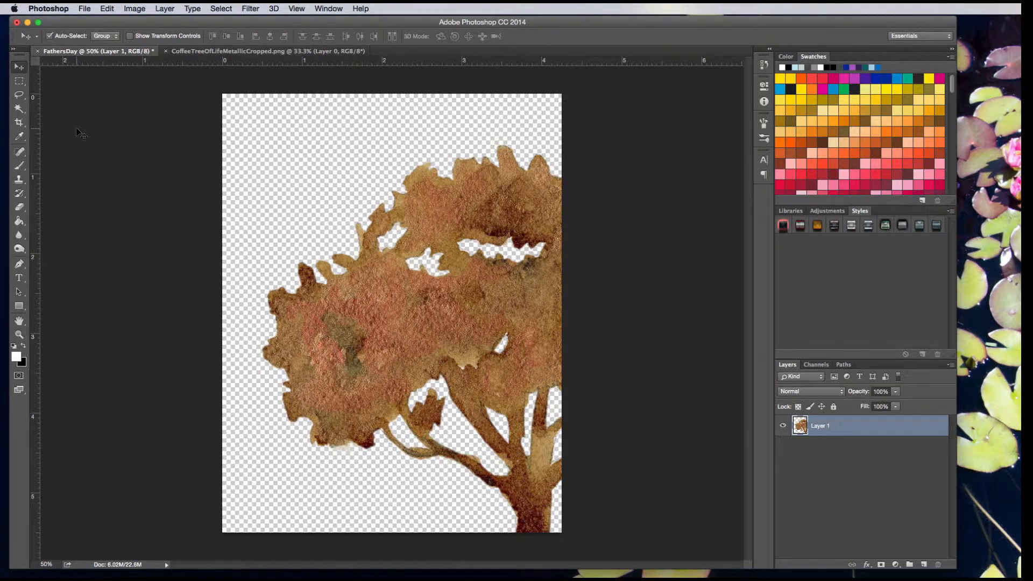
key(super+t)
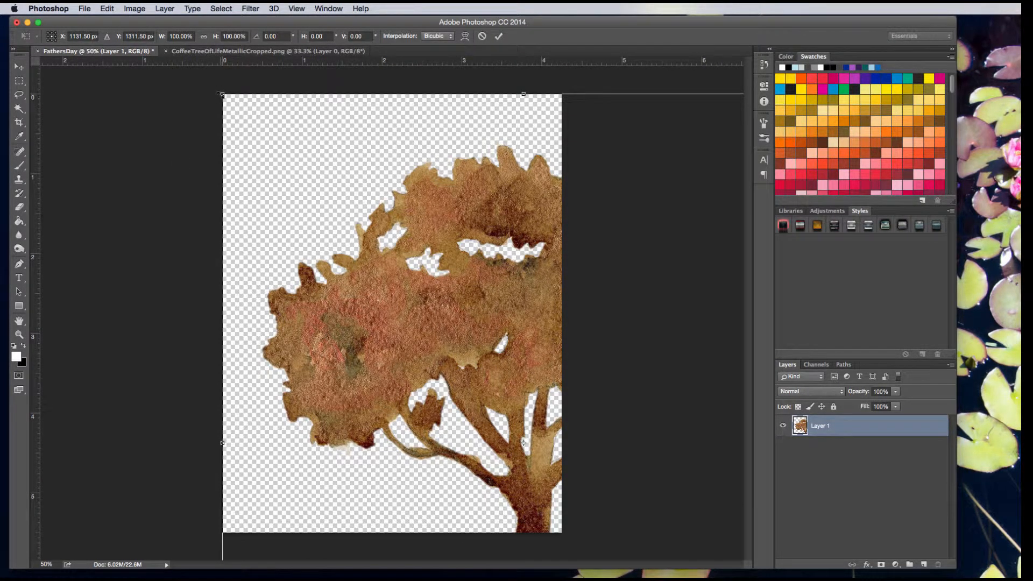
drag(221, 94, 362, 256)
drag(452, 436, 259, 280)
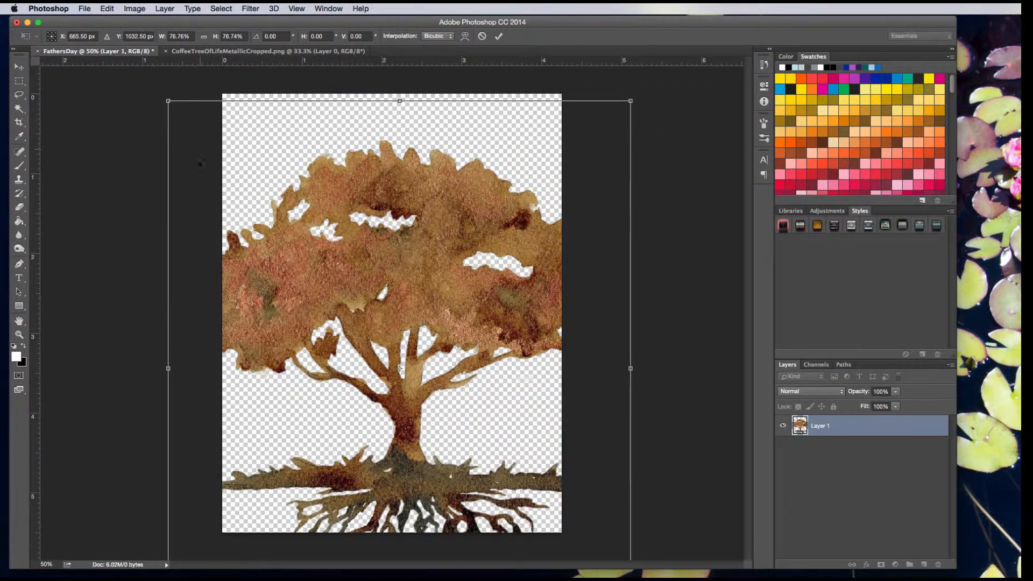
drag(169, 101, 286, 192)
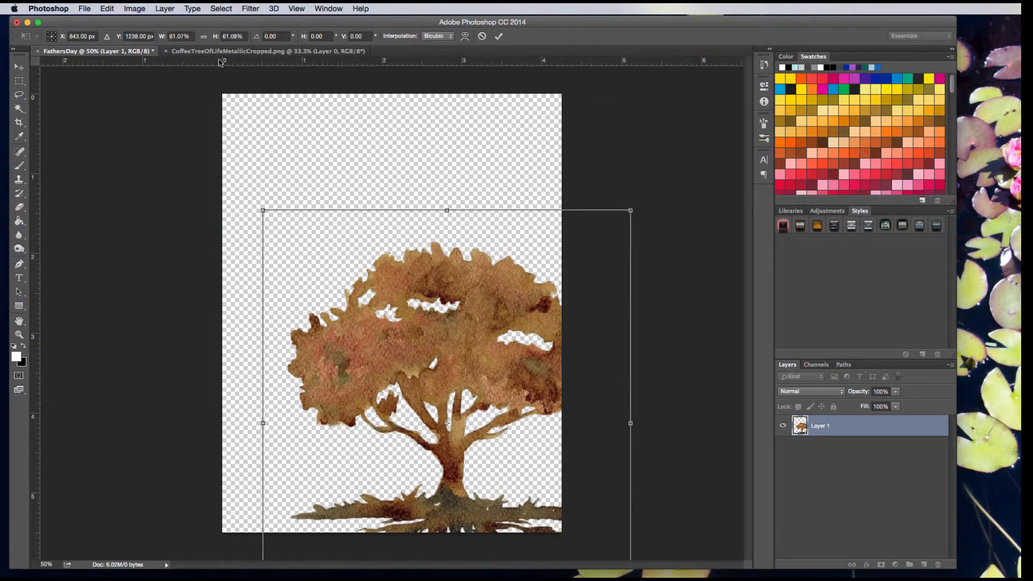
click(204, 36)
drag(263, 206, 312, 262)
drag(416, 395, 338, 262)
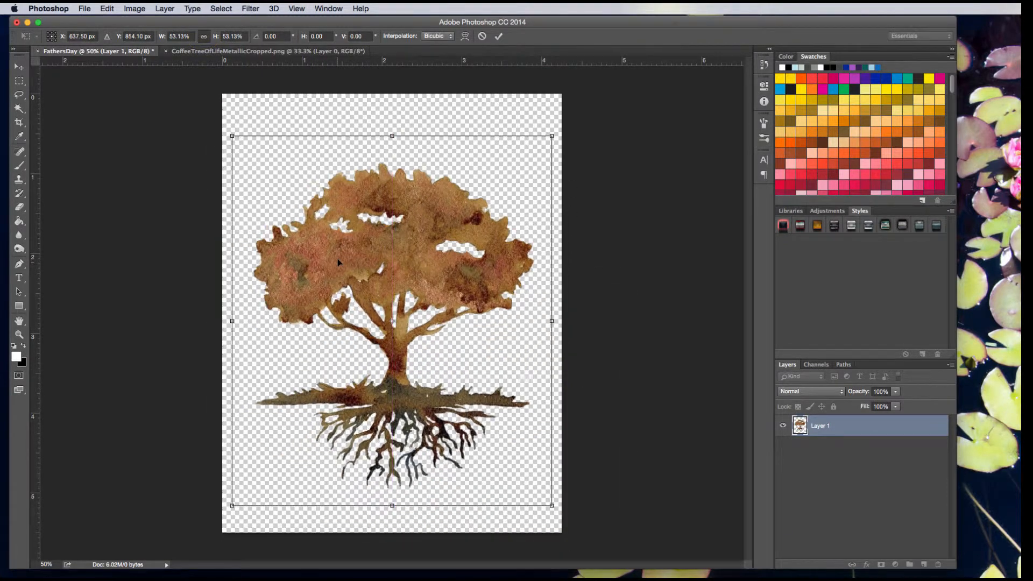
Reduce the tree to about 48.7%, centre it horizontally with space above for text, and apply the transform.
drag(231, 137, 256, 163)
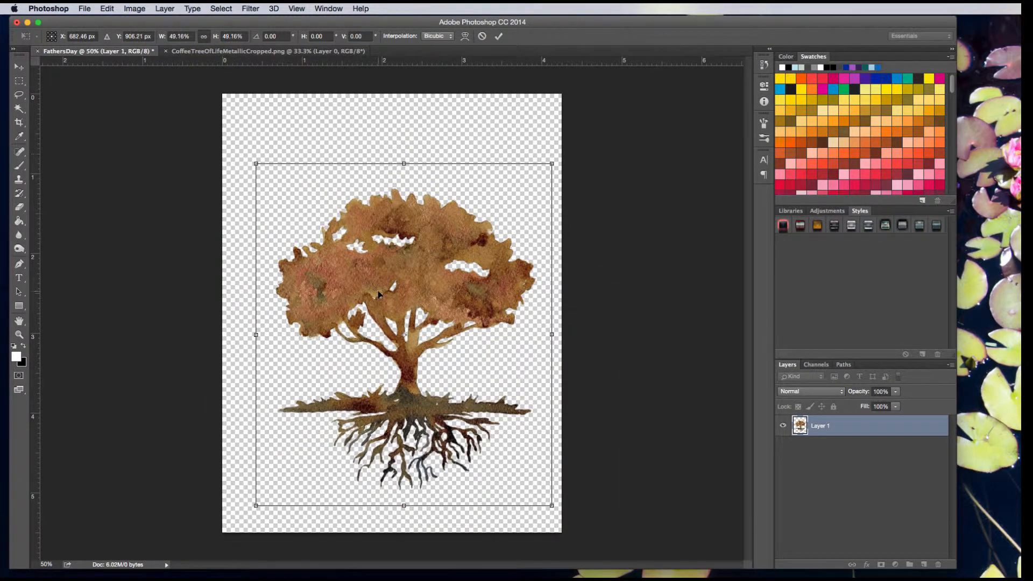
drag(375, 294, 364, 293)
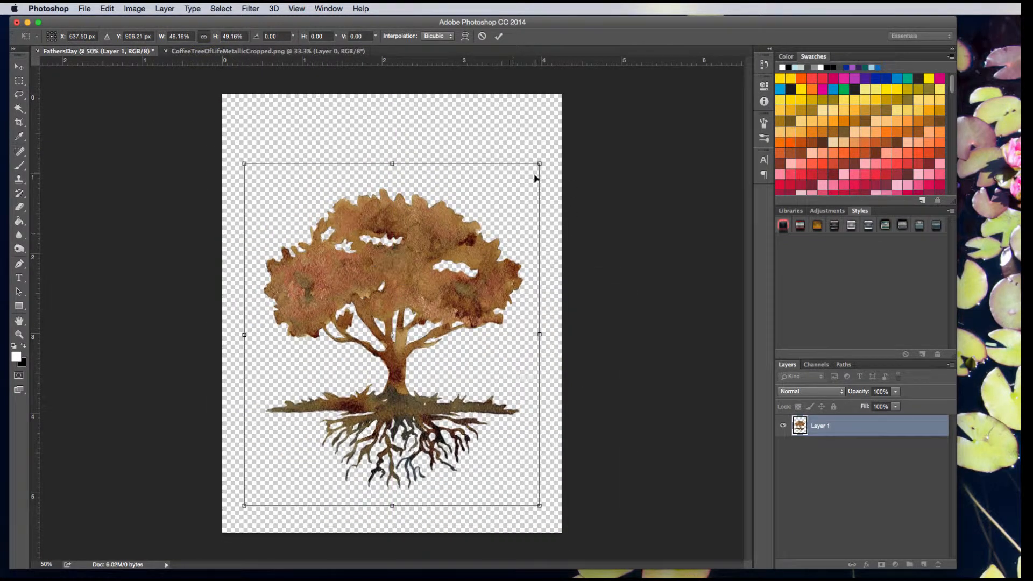
drag(541, 163, 534, 169)
drag(432, 257, 430, 259)
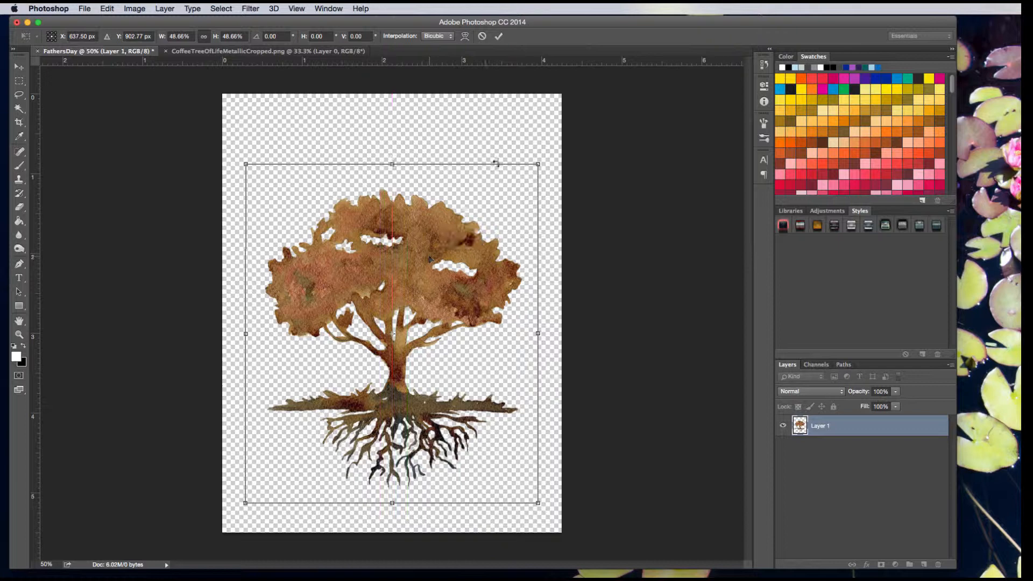
click(499, 36)
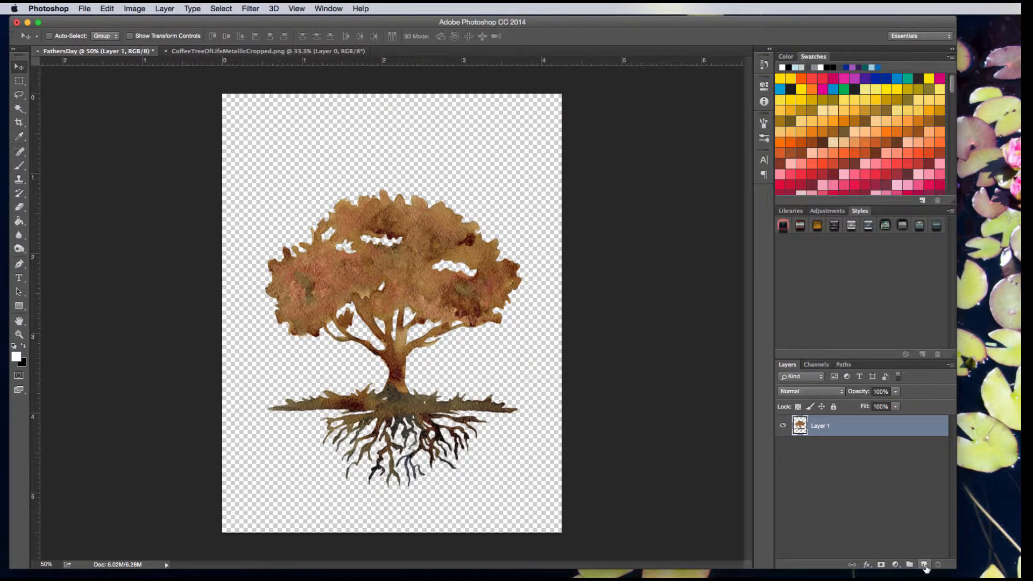
Add a new layer beneath the tree layer and fill it with white using the Paint Bucket.
click(924, 565)
drag(816, 426, 814, 461)
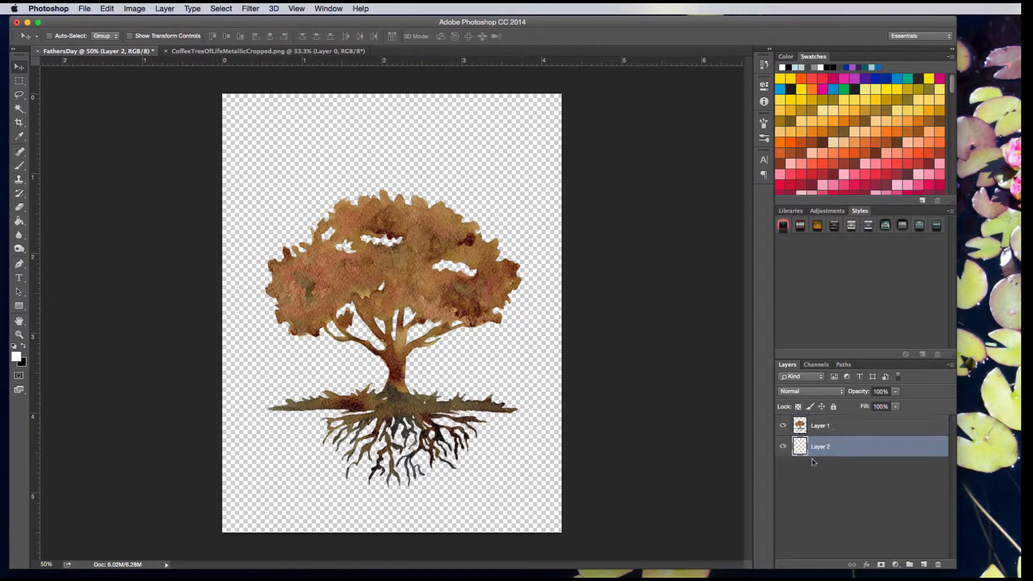
click(19, 220)
click(243, 445)
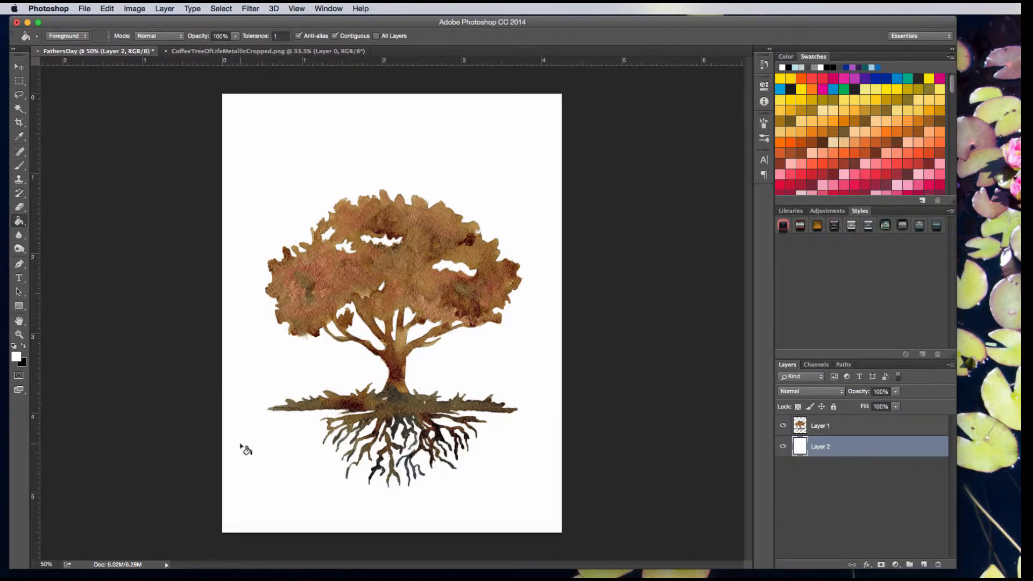
Add a "Happy Father's Day" text line above the tree on a layer over the tree, sized at 30 pt.
click(19, 65)
click(820, 433)
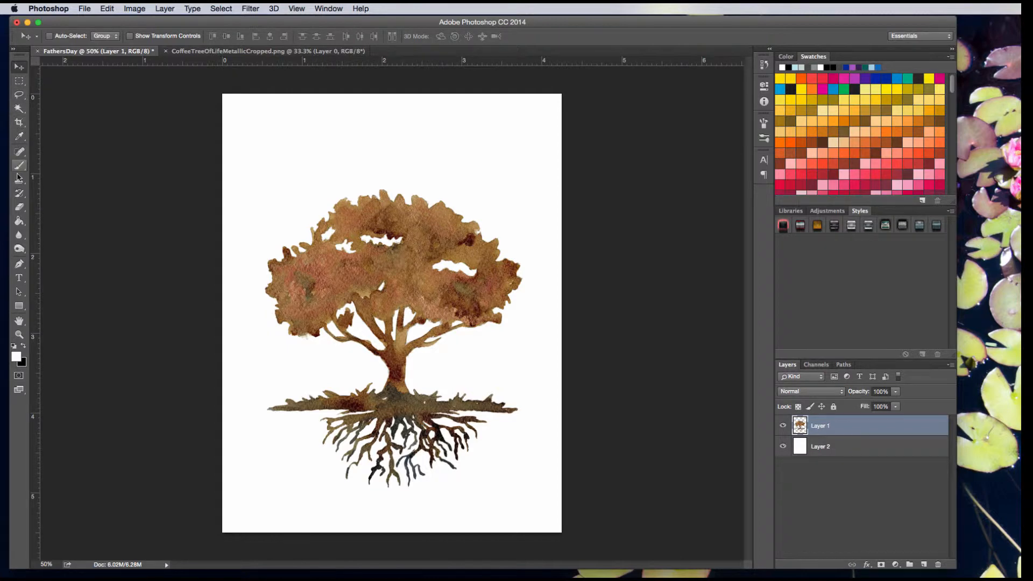
click(19, 279)
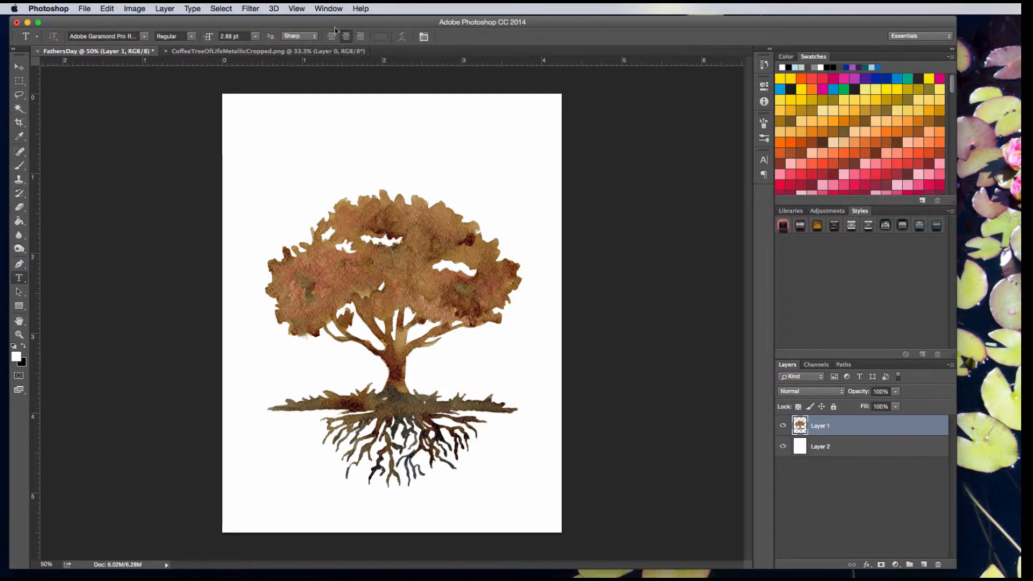
click(380, 157)
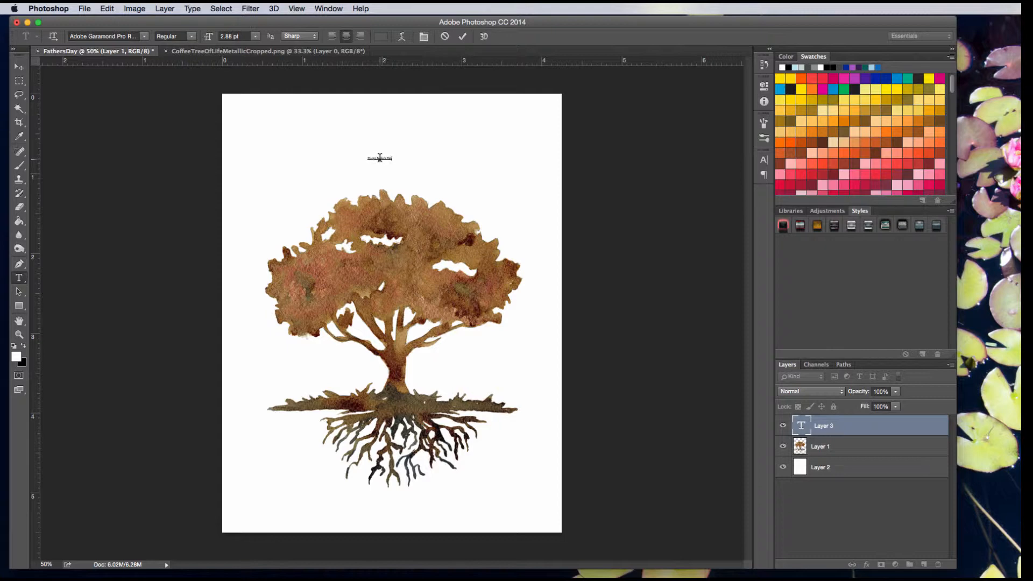
drag(368, 158, 454, 153)
click(255, 36)
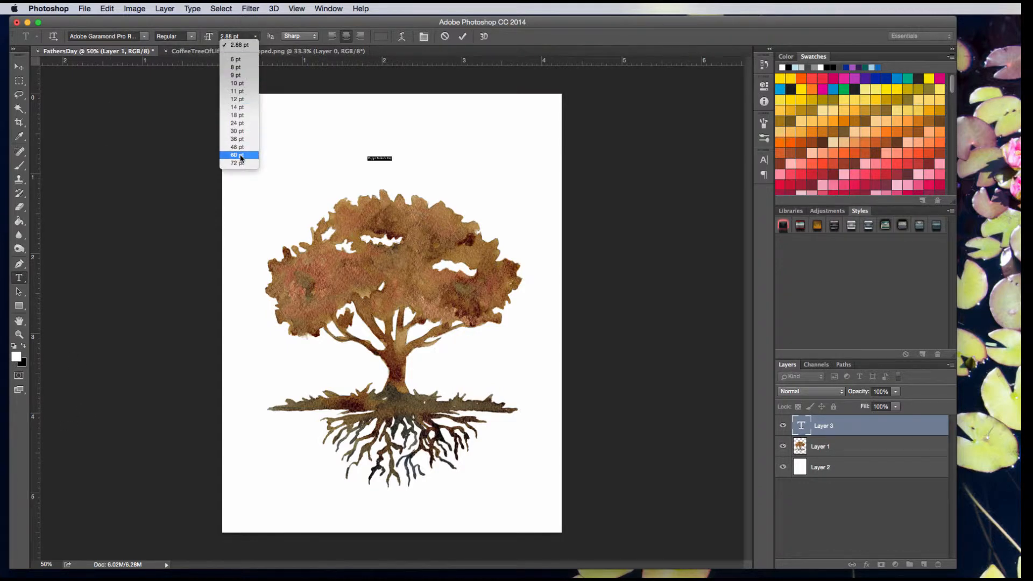
click(241, 132)
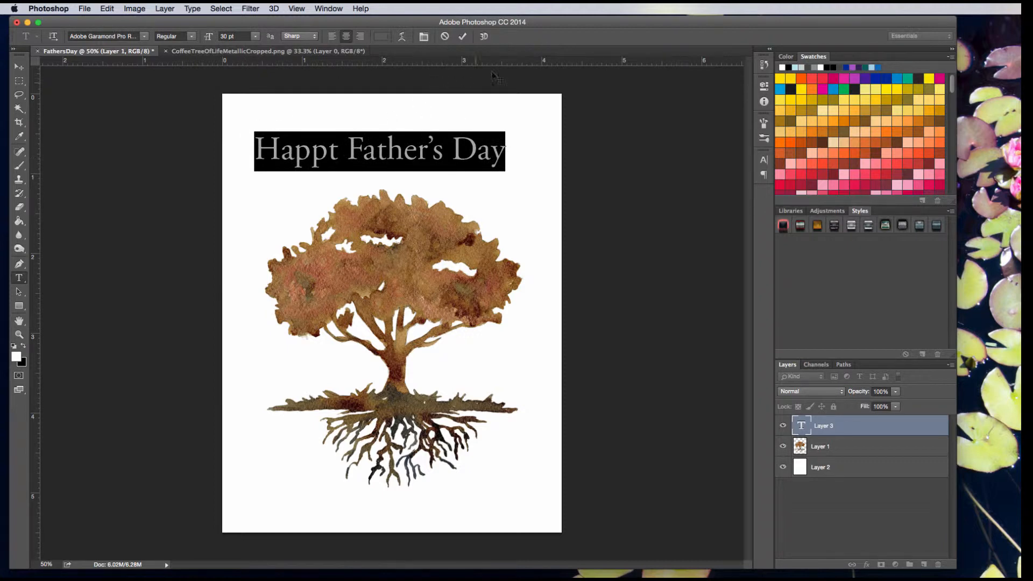
Correct the misspelled "Happt" in the heading to "Happy" and commit the text.
drag(327, 152, 338, 152)
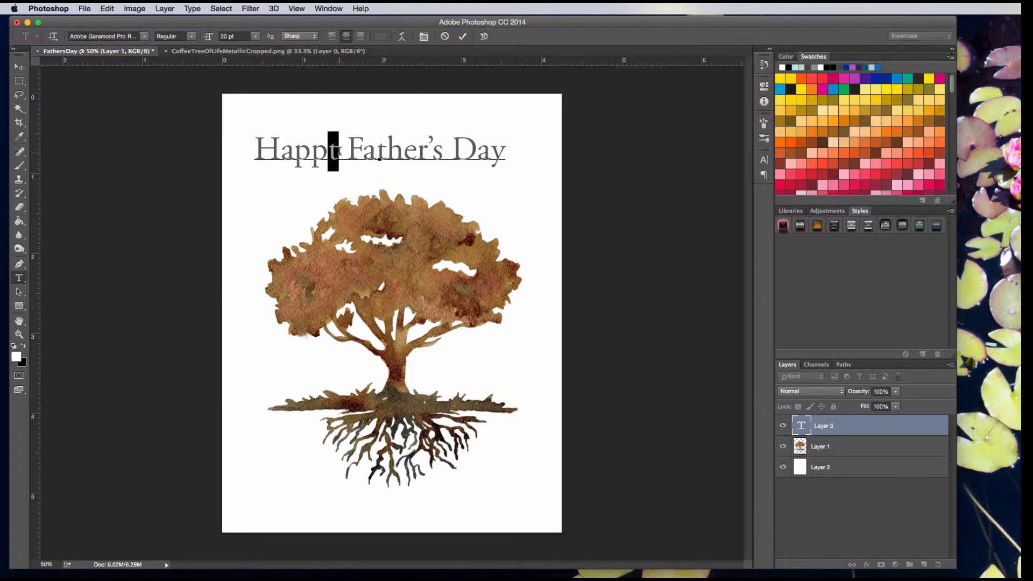
text(y)
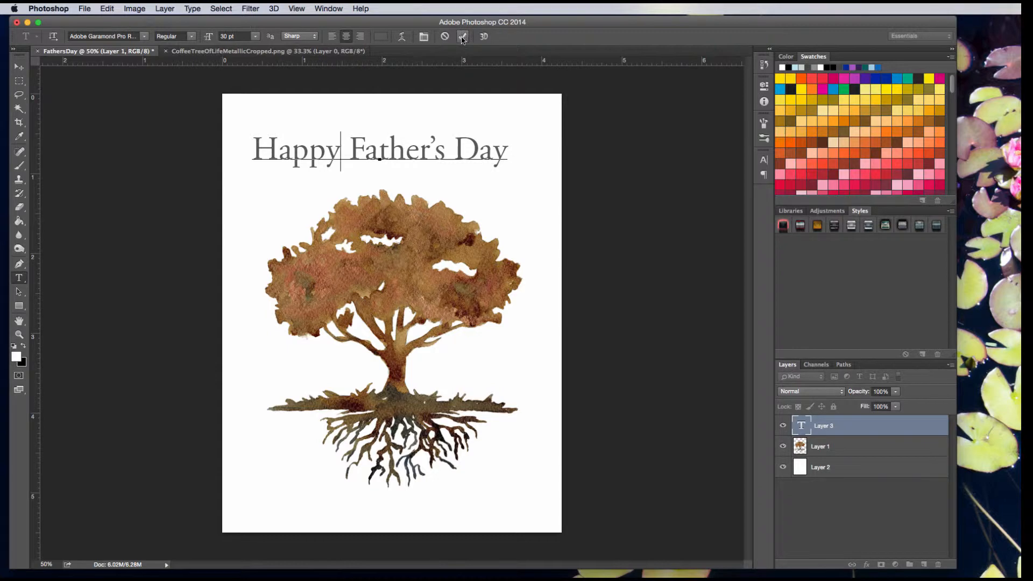
click(462, 36)
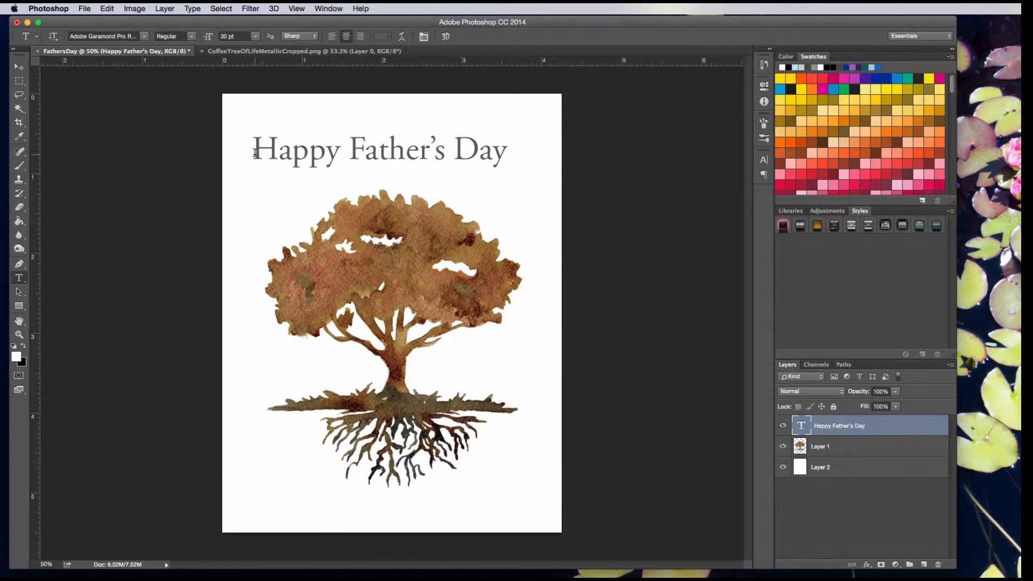
Sample dark brown (51200b) from the upper tree canopy as the foreground colour and save it as a swatch named TreeBrown.
drag(255, 153, 507, 154)
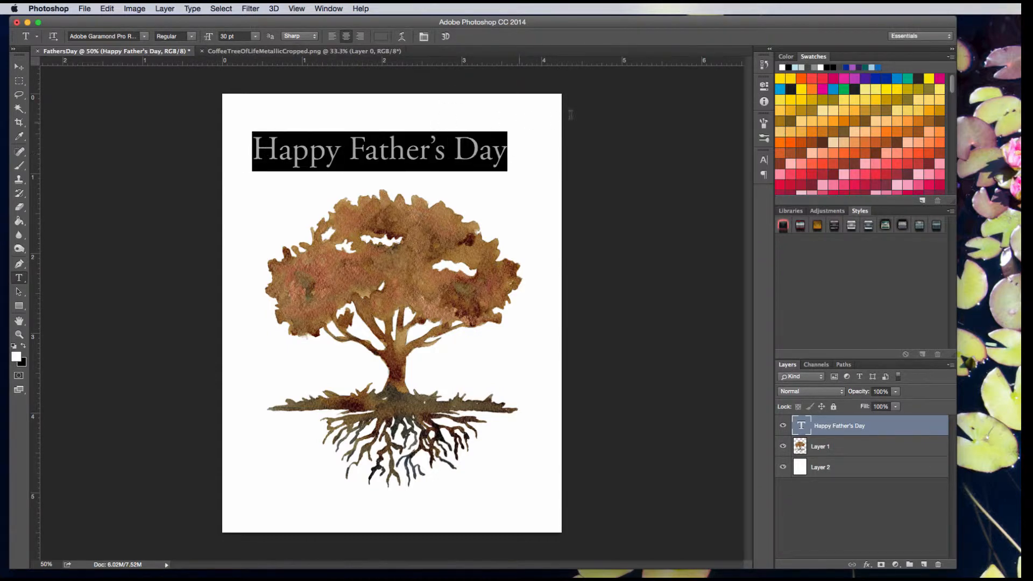
click(19, 138)
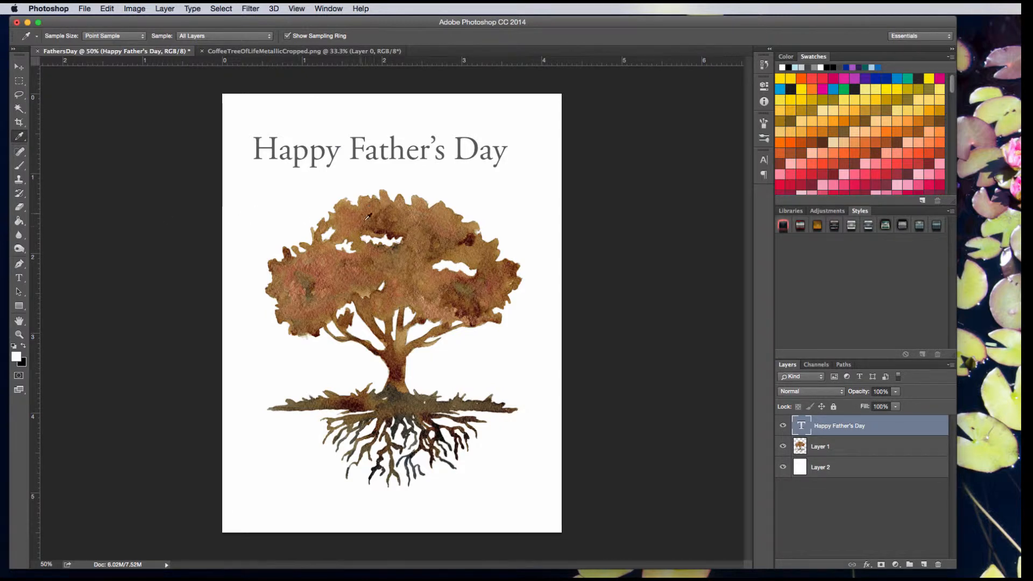
click(385, 226)
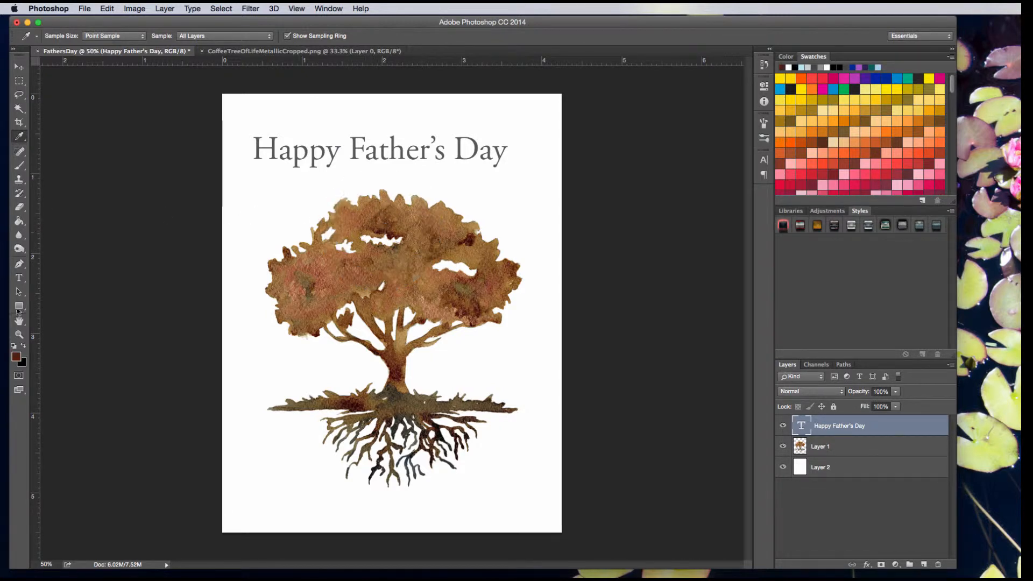
click(15, 358)
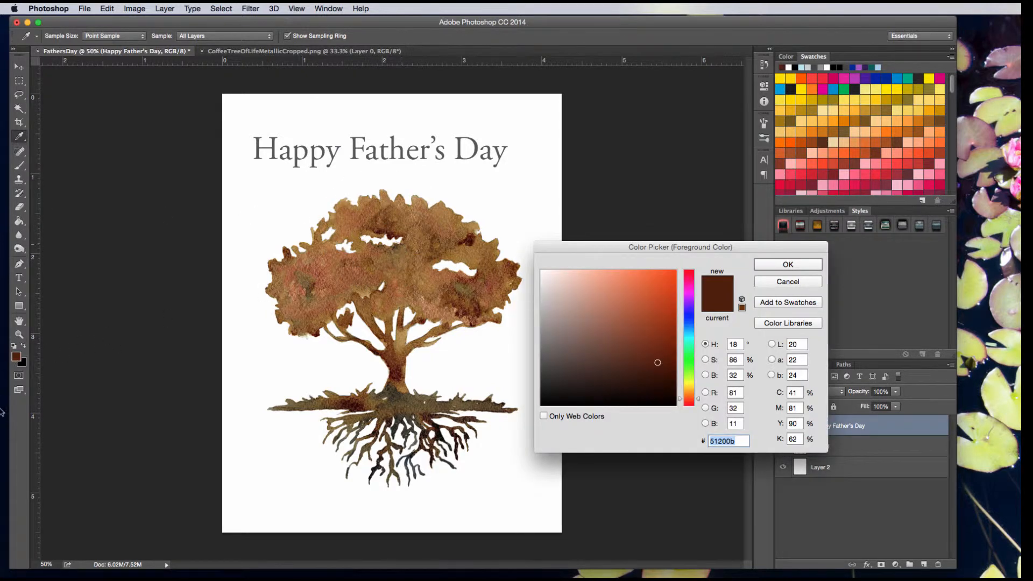
click(782, 306)
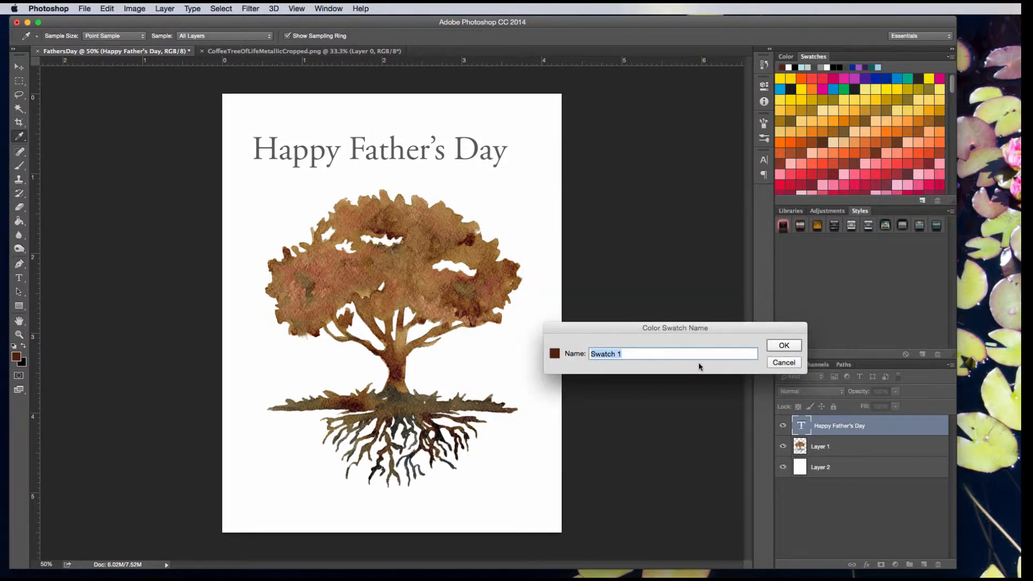
text(TreeBrown)
click(769, 344)
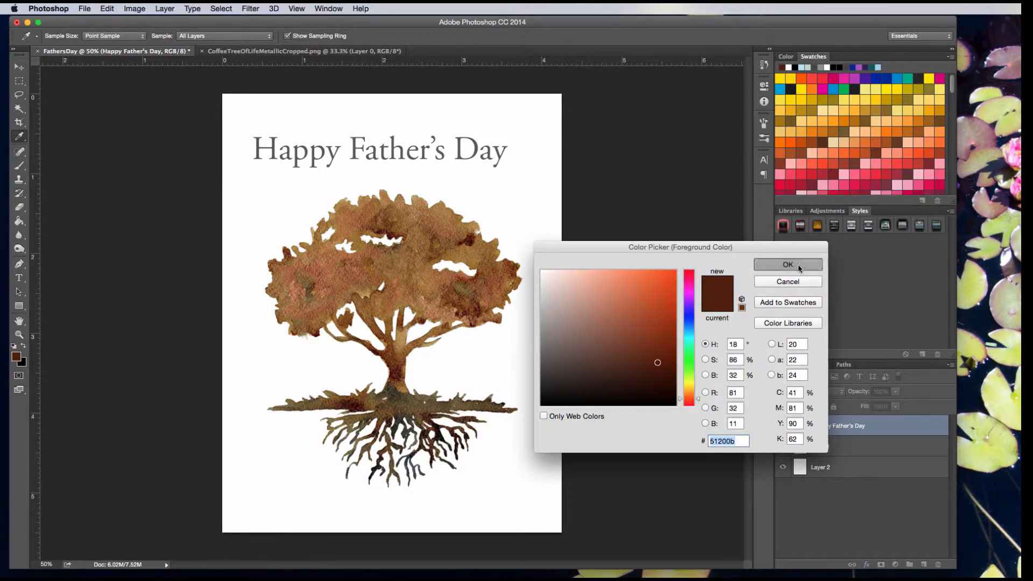
click(798, 264)
Recolour the whole "Happy Father's Day" heading with the TreeBrown swatch, commit it, and shift the heading slightly right and up.
drag(952, 84, 952, 184)
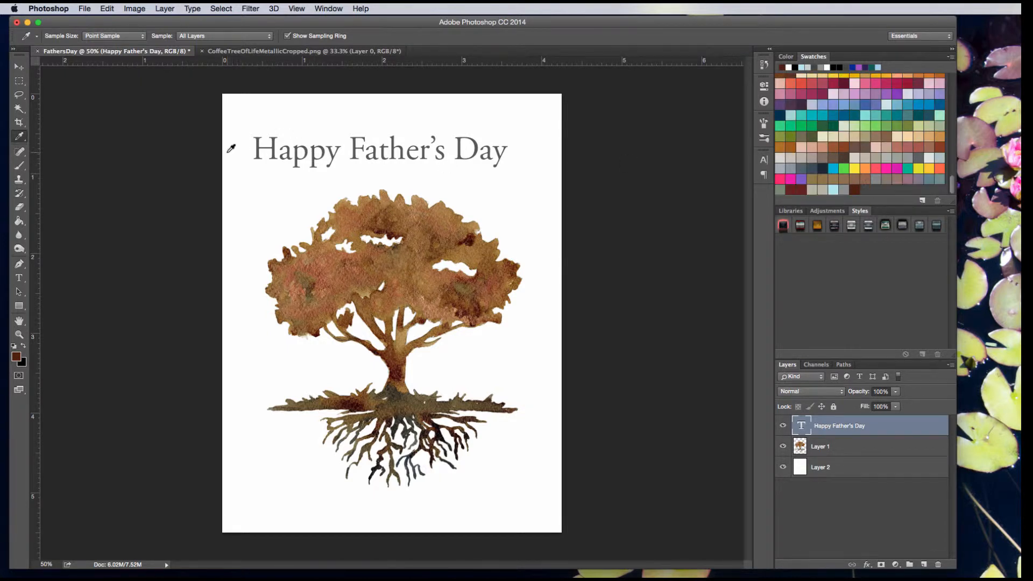
click(19, 278)
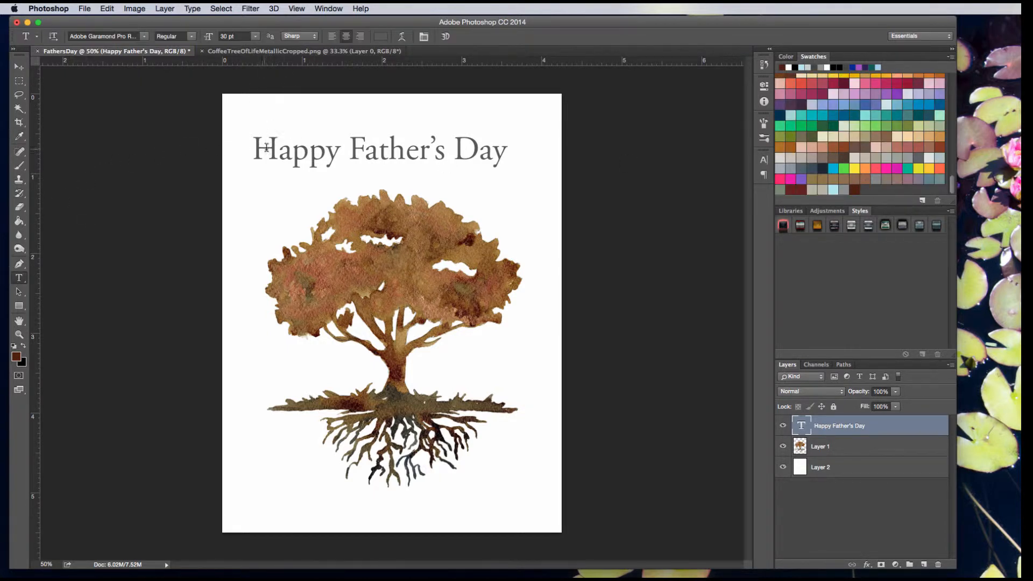
drag(256, 154, 509, 159)
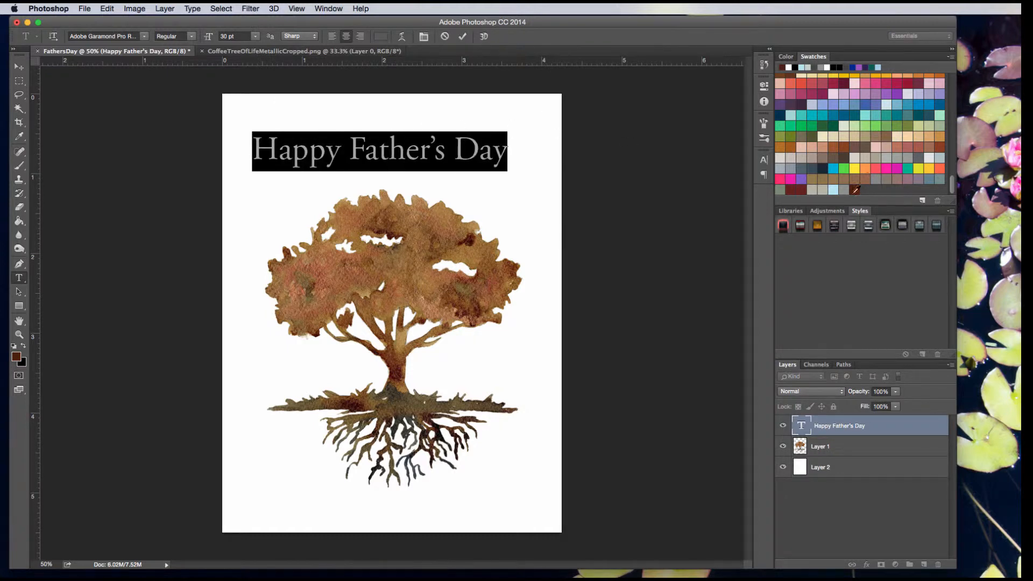
click(856, 188)
click(462, 36)
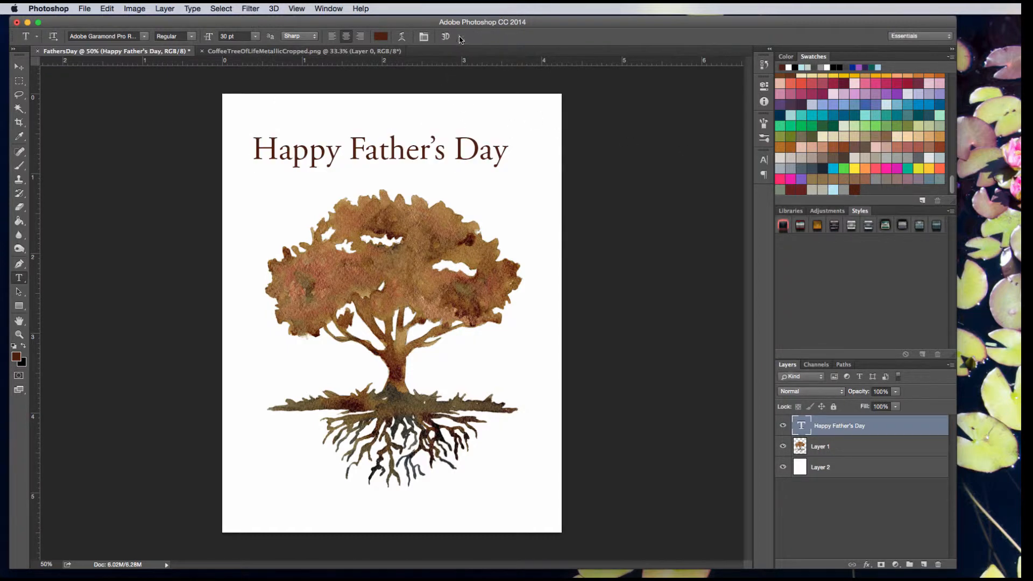
click(21, 68)
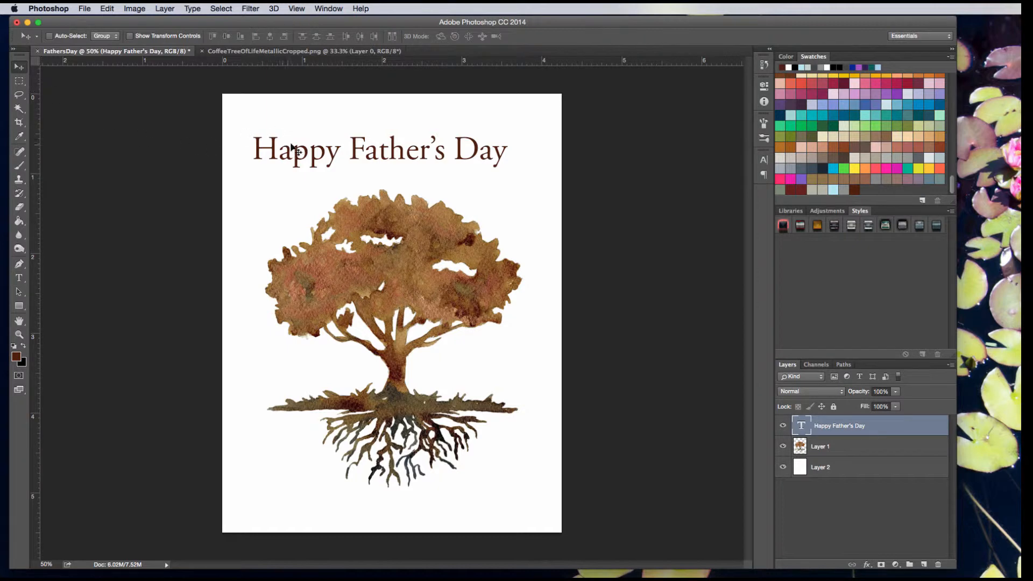
drag(293, 154, 299, 151)
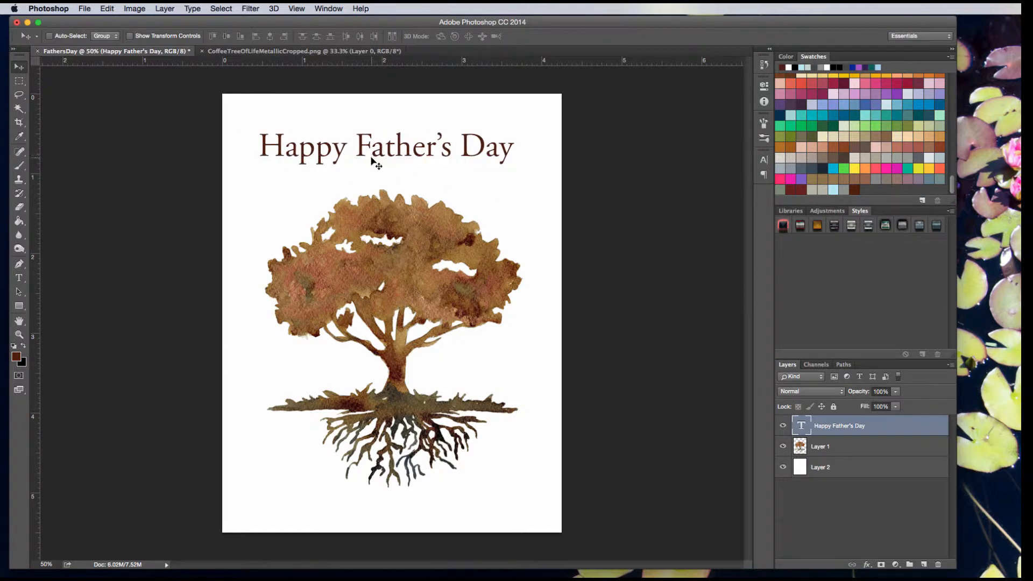
key(t)
click(265, 163)
key(super+a)
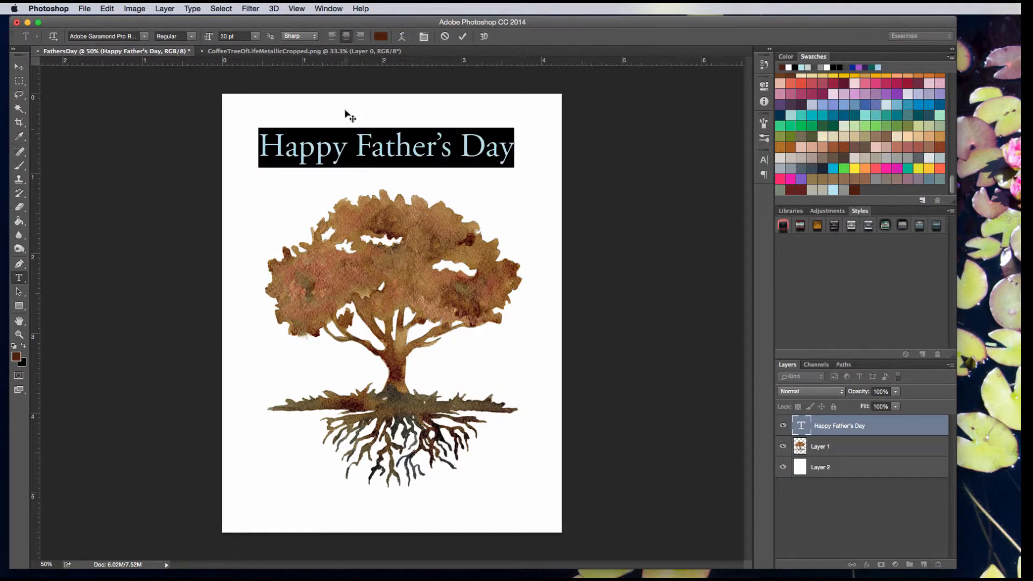
click(145, 37)
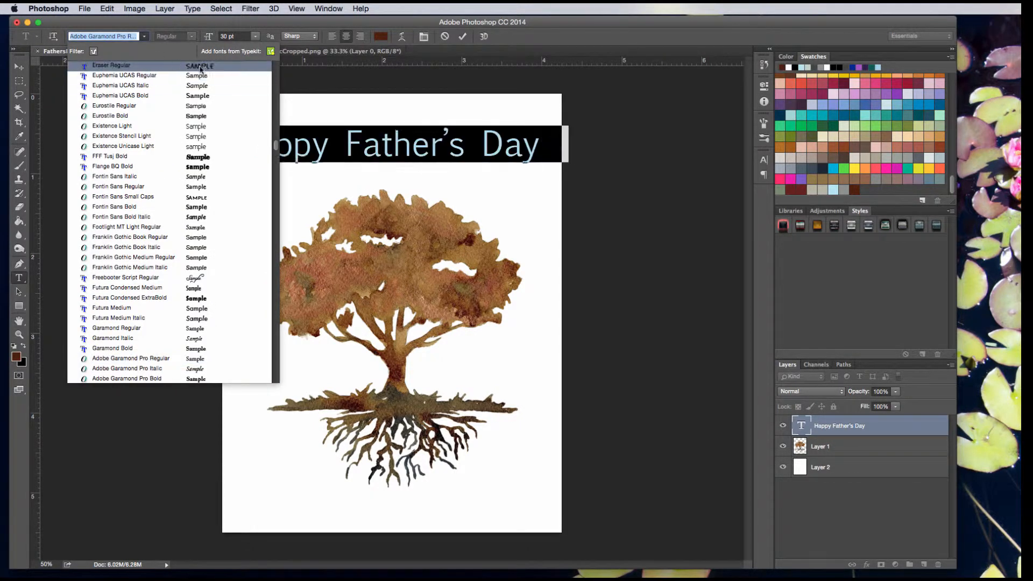
scroll(158, 119, up, 10)
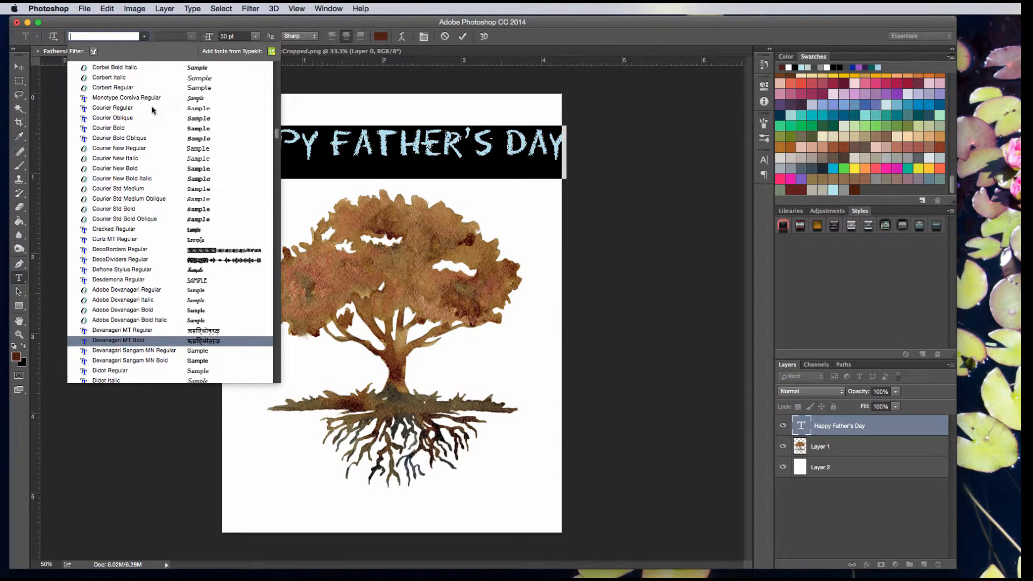
scroll(152, 108, up, 2)
text(a)
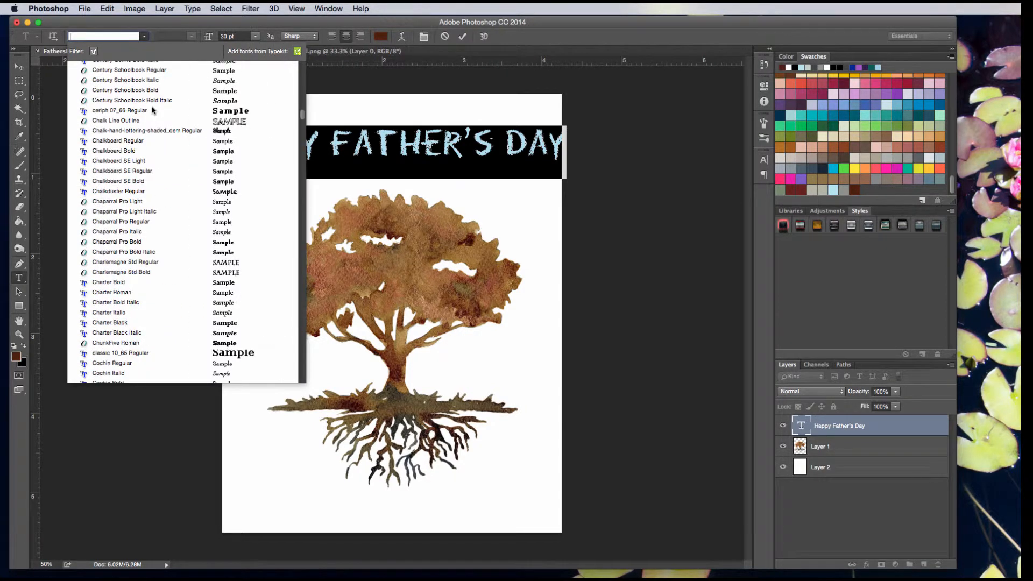
text(le)
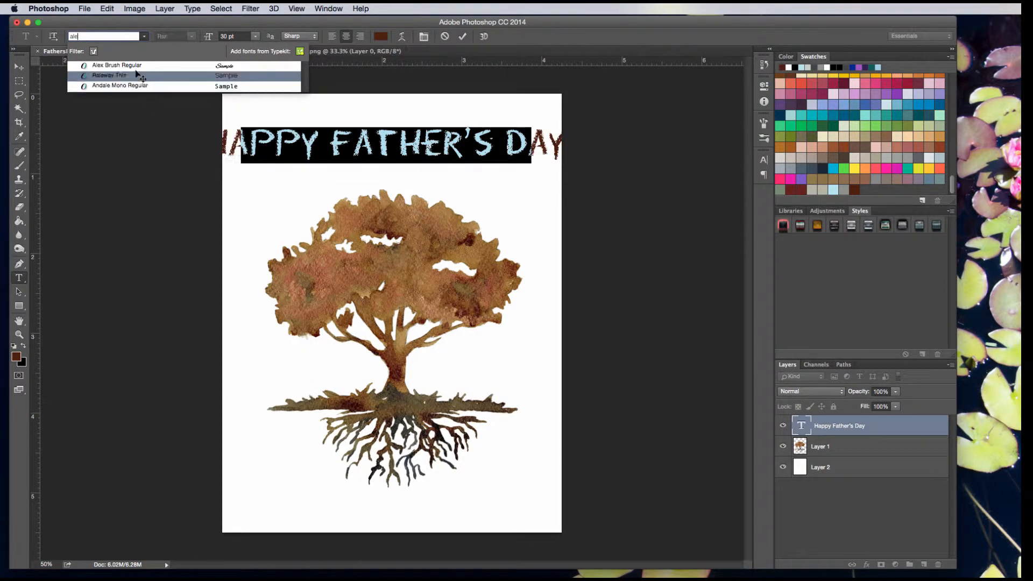
click(462, 36)
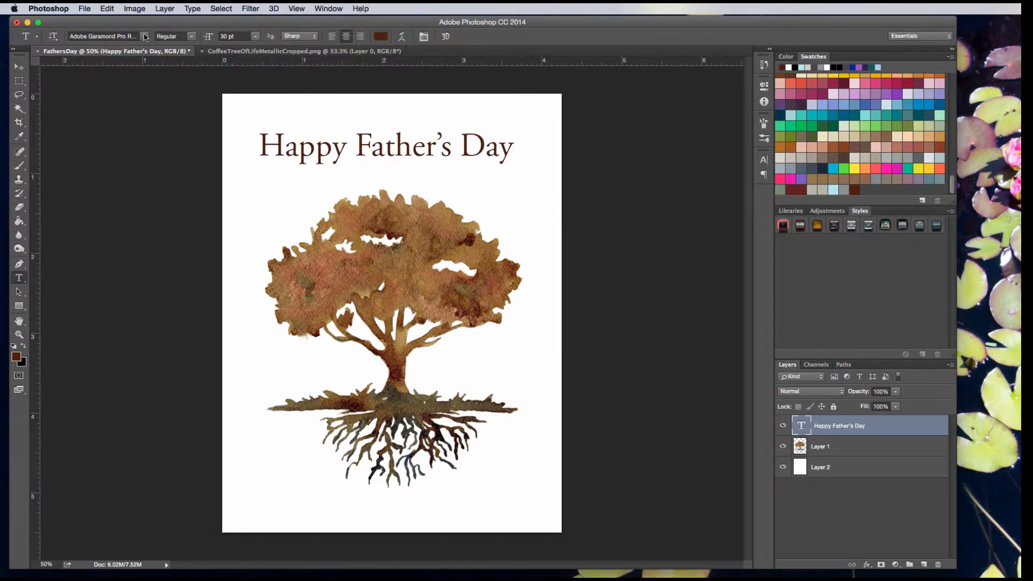
Set the "Happy Father's Day" heading's font to Alex Brush Regular, commit it, and reposition the heading slightly to the left.
drag(262, 145, 513, 153)
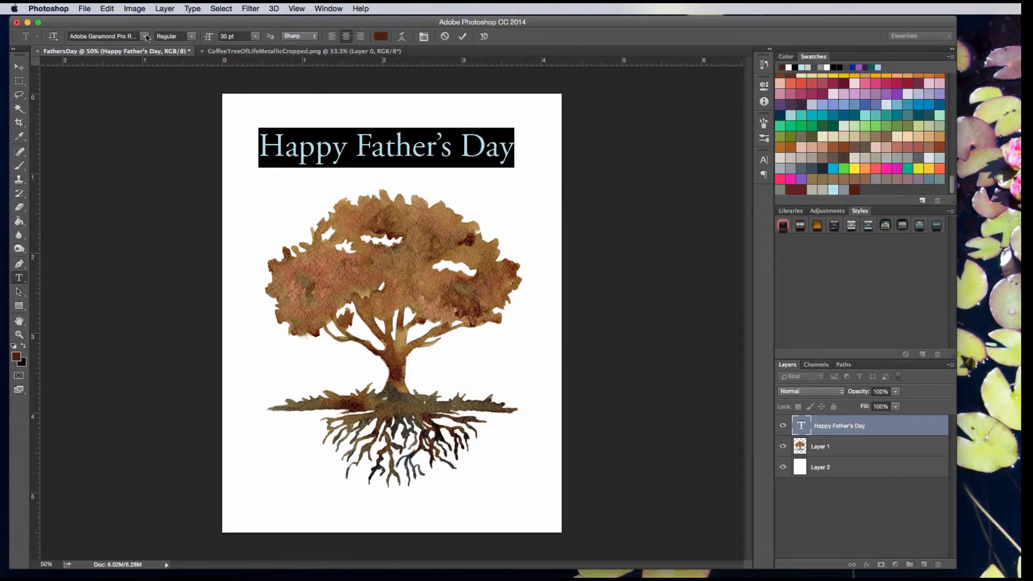
click(144, 37)
text(ale)
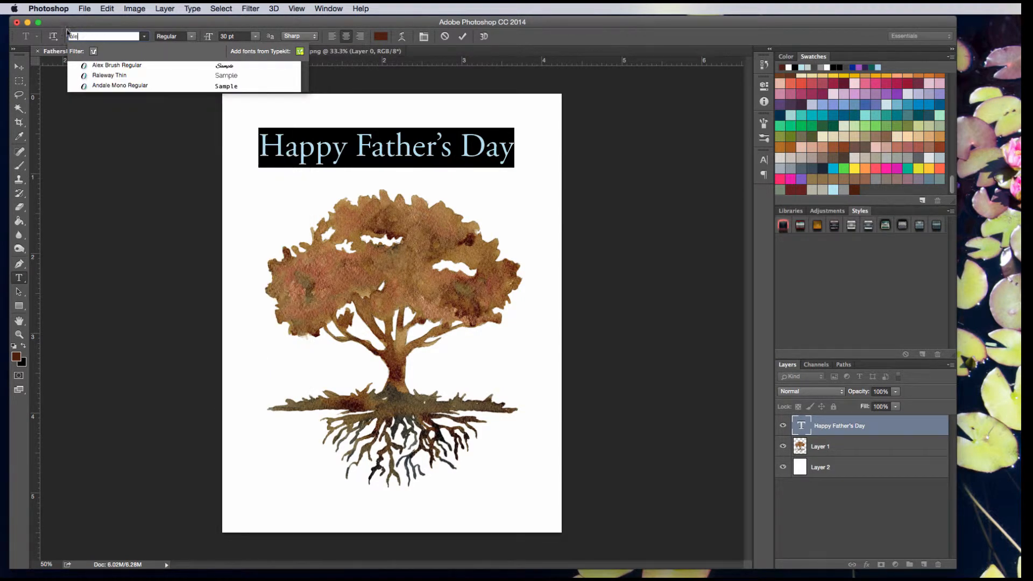
click(101, 67)
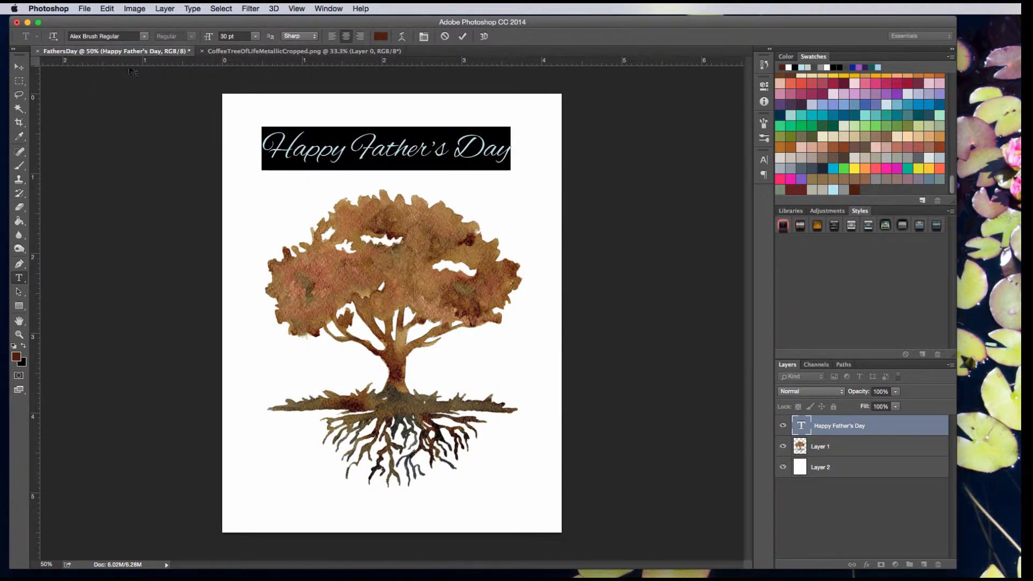
click(462, 36)
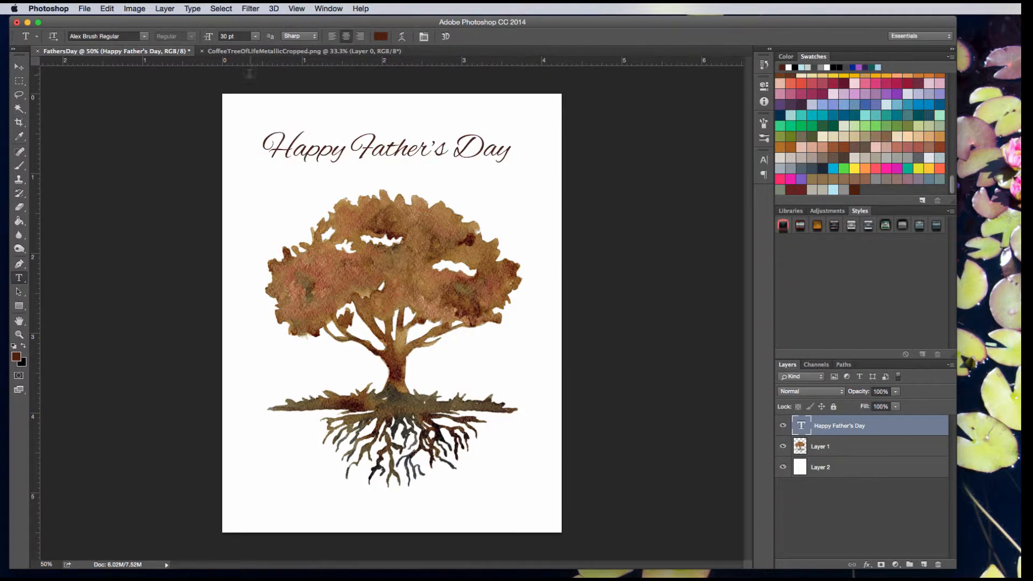
click(19, 66)
mouse_move(406, 152)
mouse_down()
mouse_move(396, 152)
mouse_move(404, 151)
mouse_up()
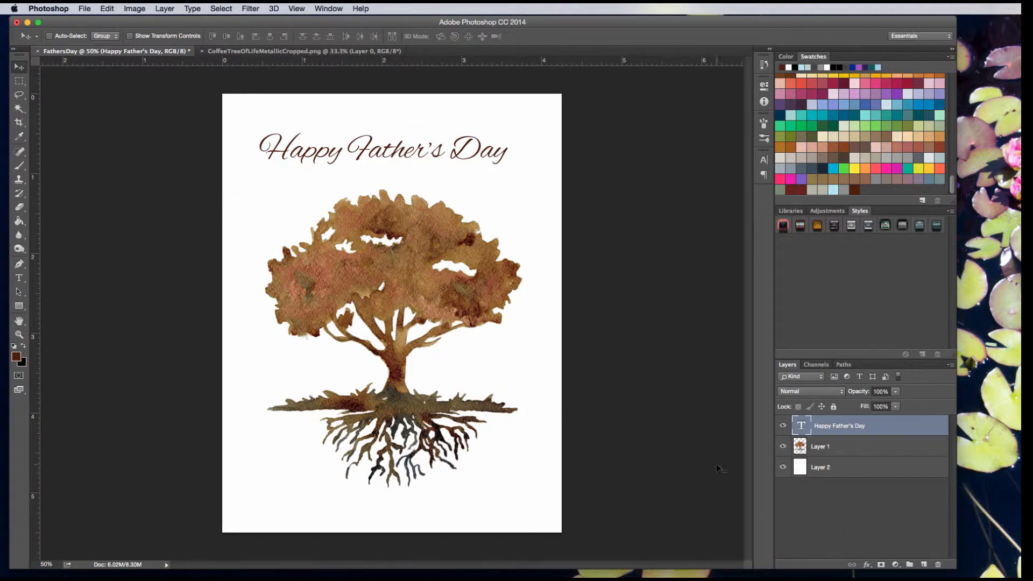
Add a new top layer, hide the heading layer, and draw a three-point arched Pen path about 3.3 inches wide above the tree.
click(923, 565)
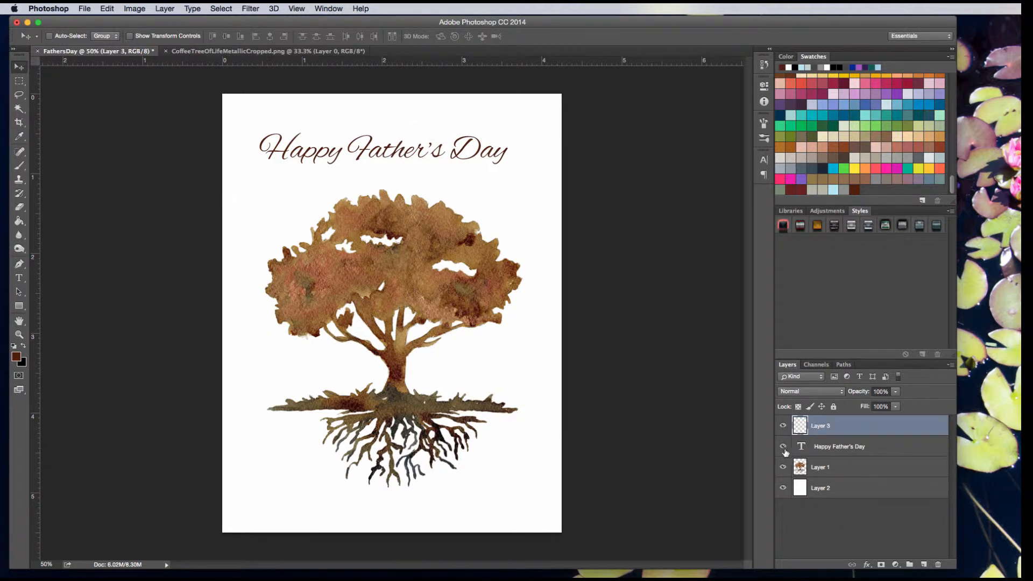
click(783, 447)
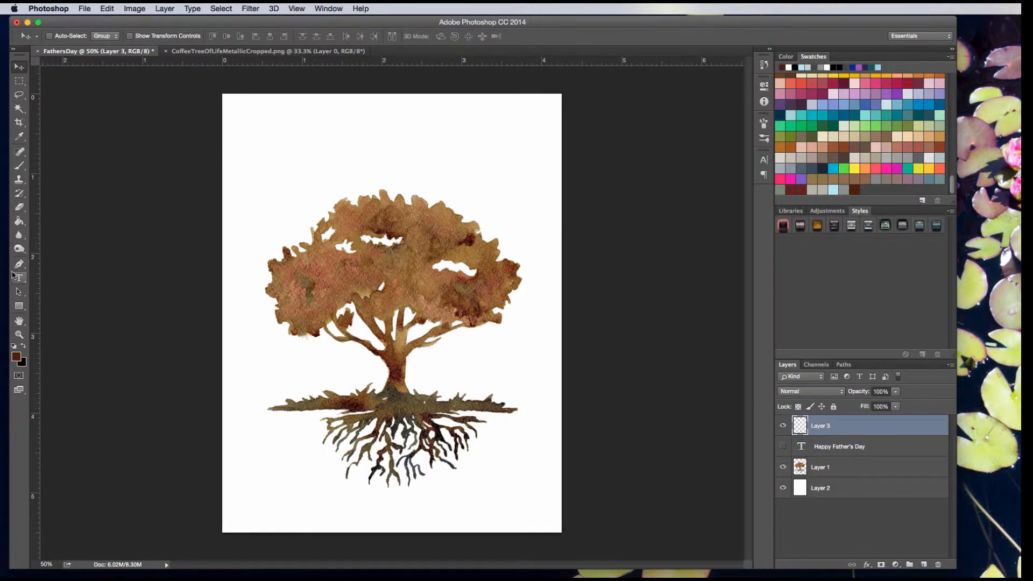
click(19, 264)
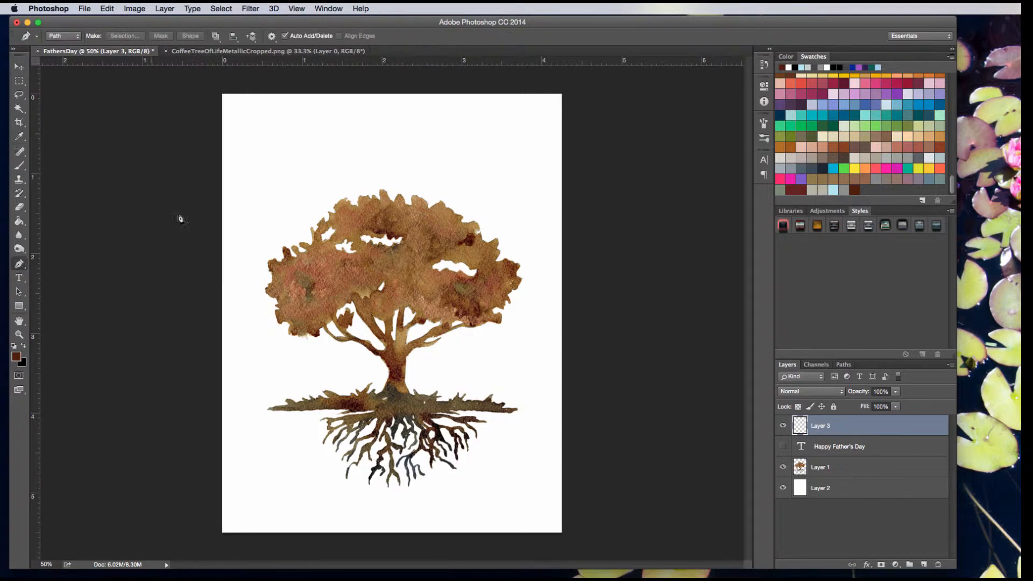
click(257, 204)
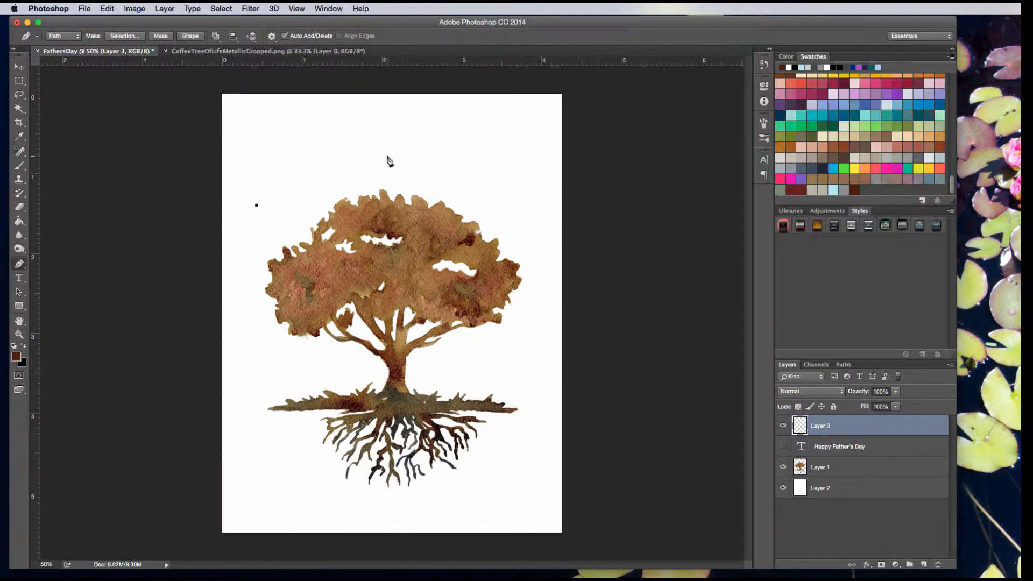
click(387, 157)
drag(388, 157, 463, 160)
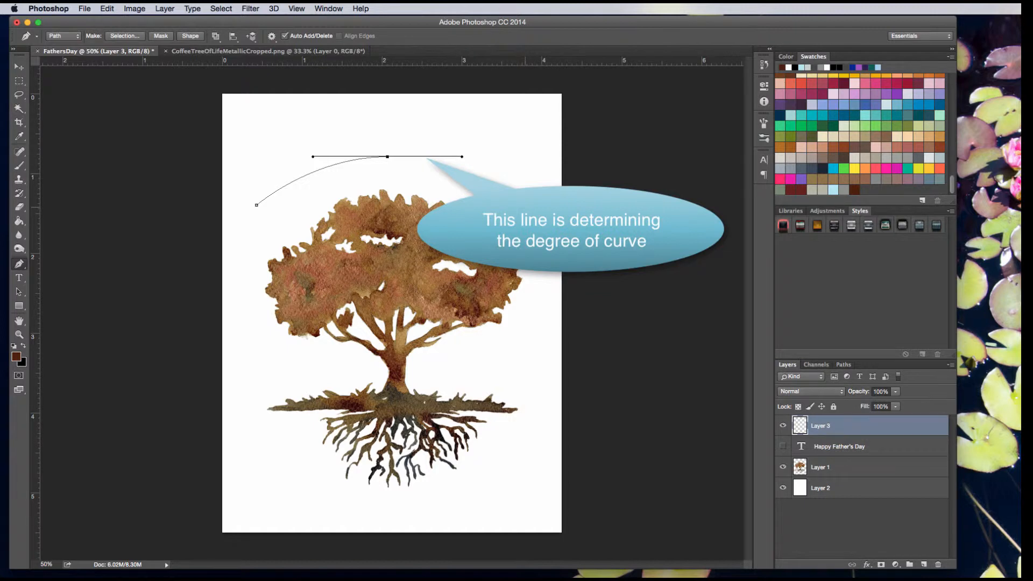
drag(461, 157, 462, 156)
click(525, 206)
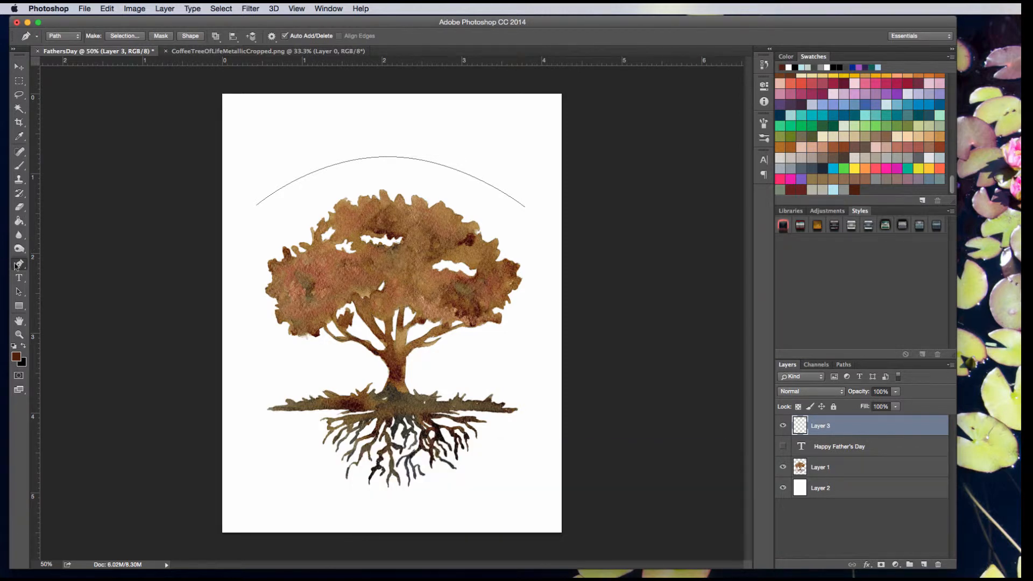
click(19, 264)
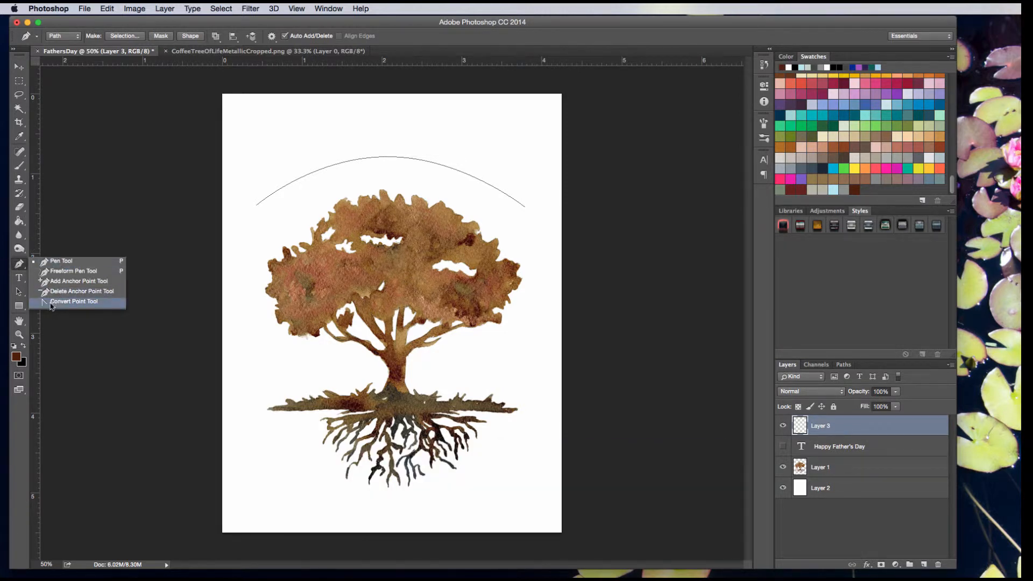
click(20, 263)
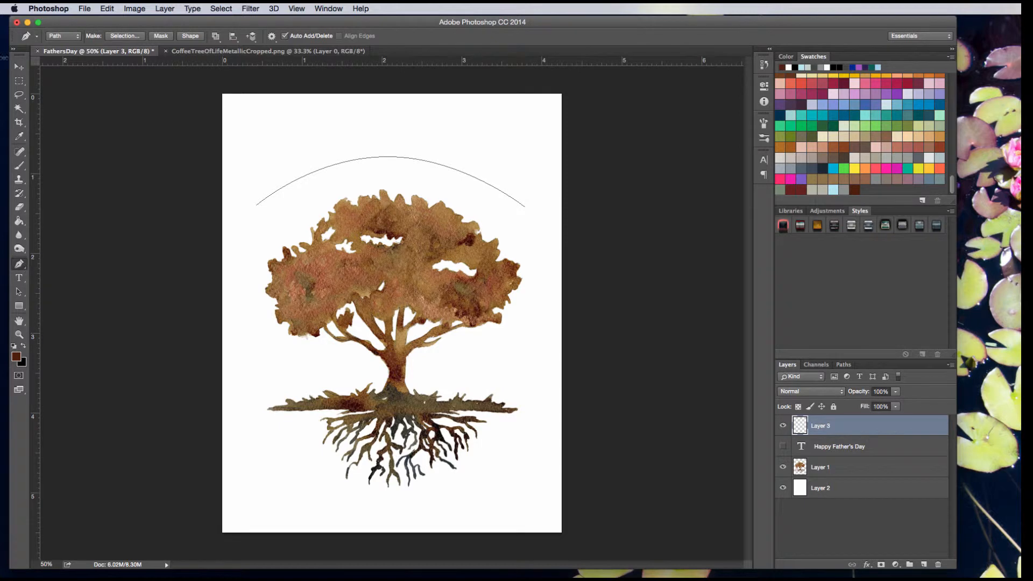
click(18, 68)
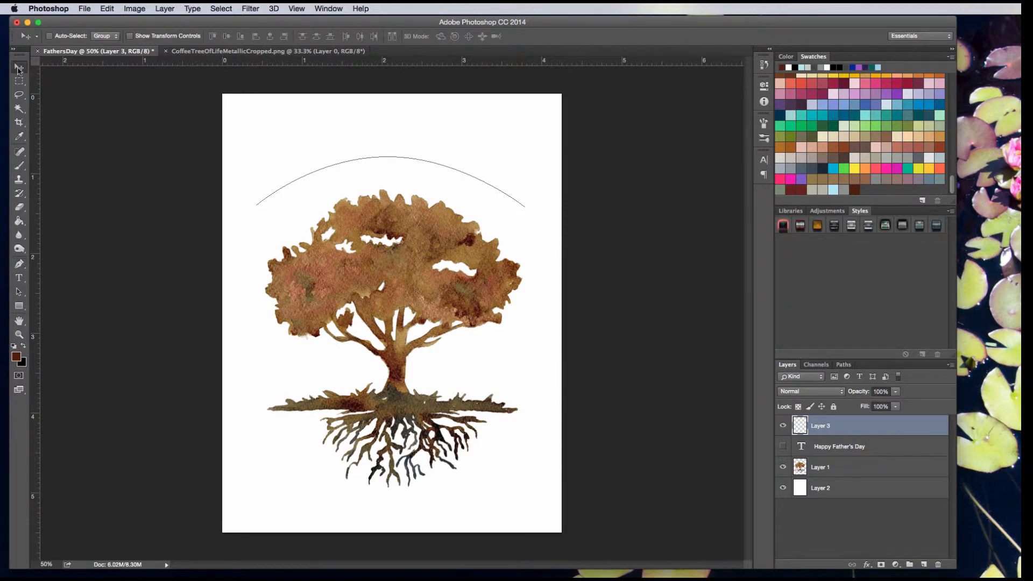
click(20, 266)
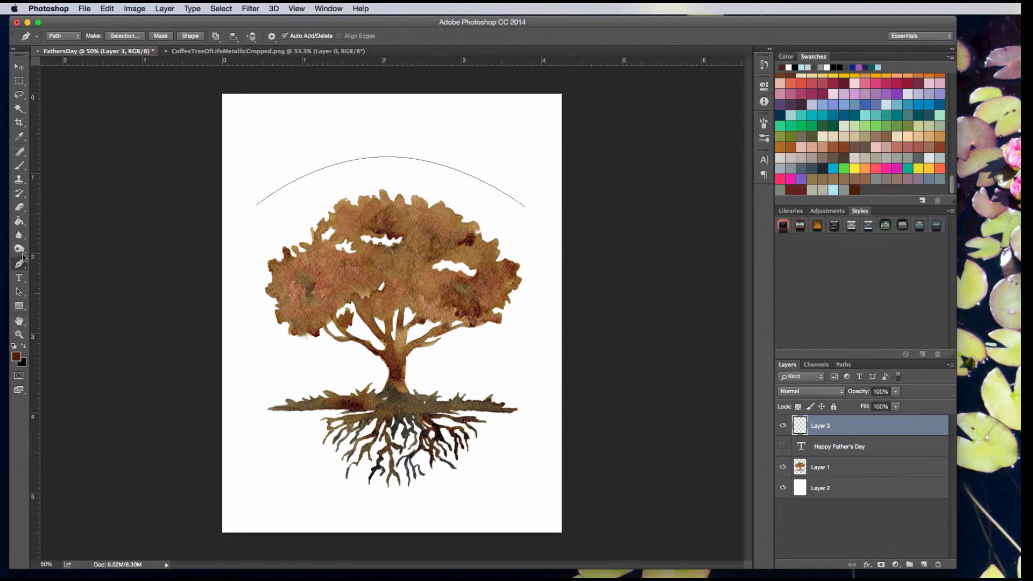
Move the whole arched path about 0.1 inch down and slightly right with the Path Selection tool.
click(19, 293)
click(19, 295)
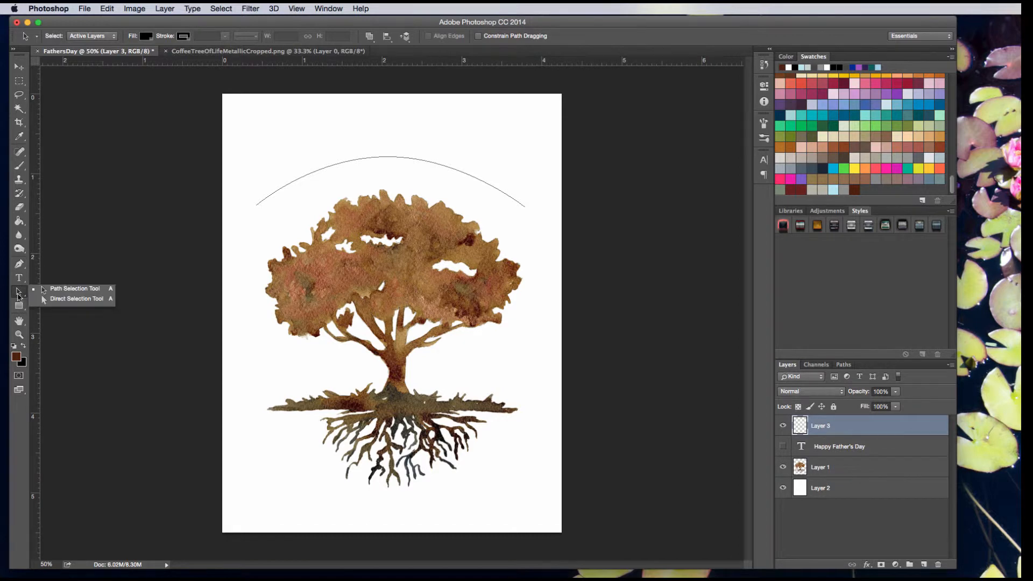
click(70, 289)
drag(256, 208, 262, 216)
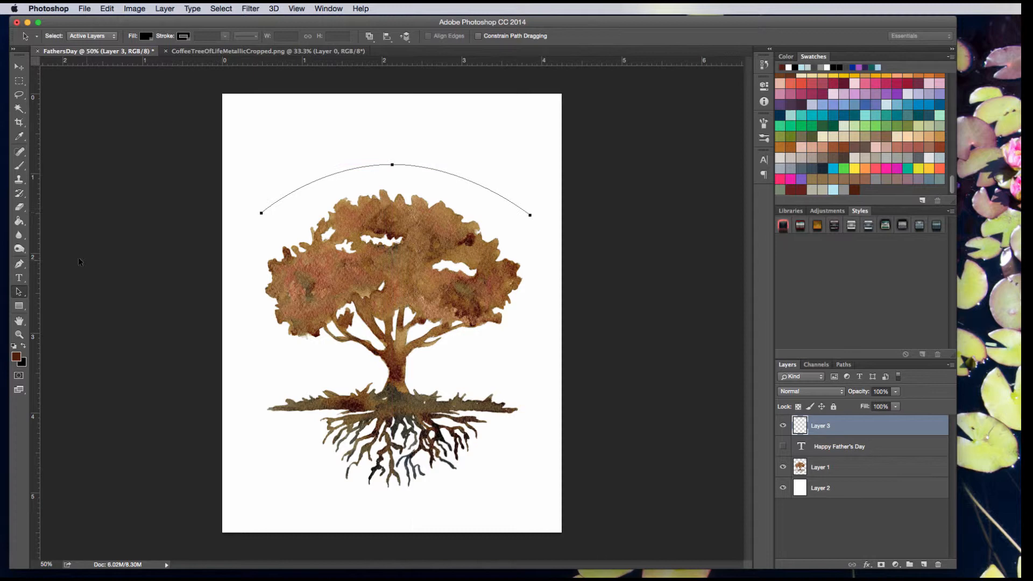
Move the arched path's left end anchor slightly outward and its right end anchor slightly down with the Direct Selection tool.
click(19, 295)
click(53, 299)
click(261, 214)
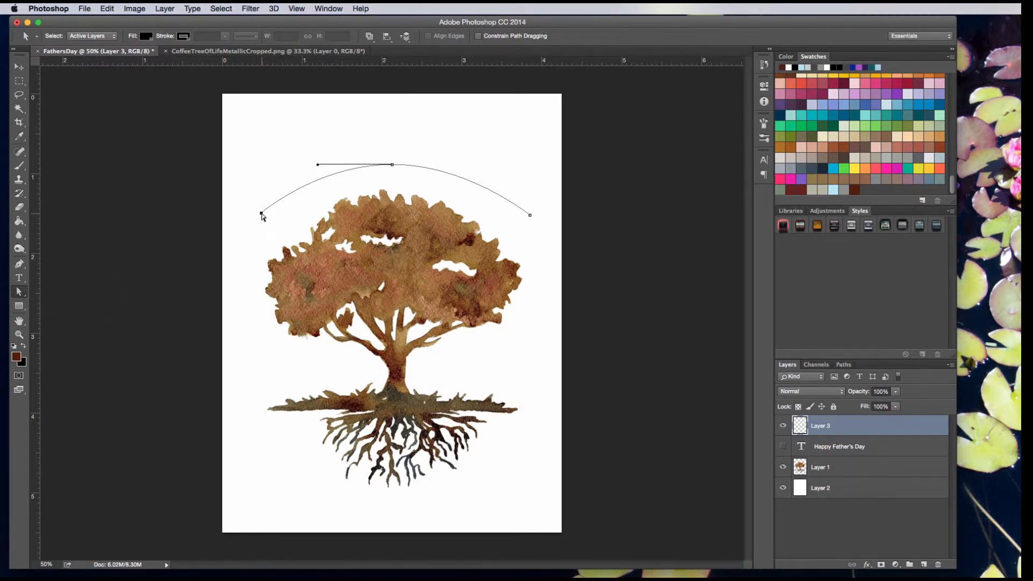
drag(262, 216, 259, 215)
mouse_move(529, 215)
mouse_down()
mouse_move(468, 165)
mouse_move(528, 215)
mouse_move(534, 233)
mouse_move(525, 208)
mouse_move(531, 221)
mouse_up()
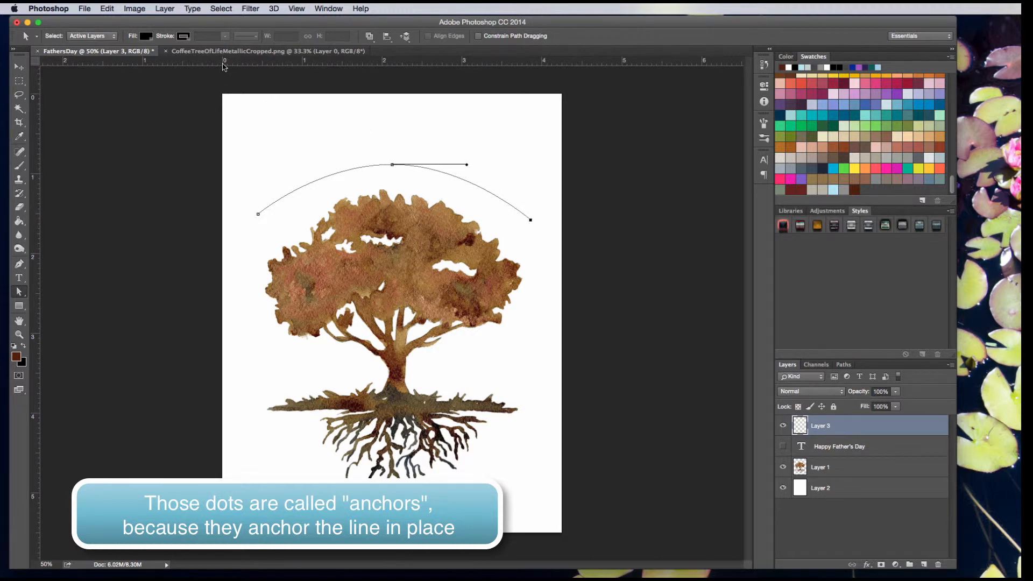
Add a horizontal guide at about 1.5 inches through the path's left end anchor and align the right end anchor to it.
drag(224, 66, 229, 215)
drag(531, 221, 530, 216)
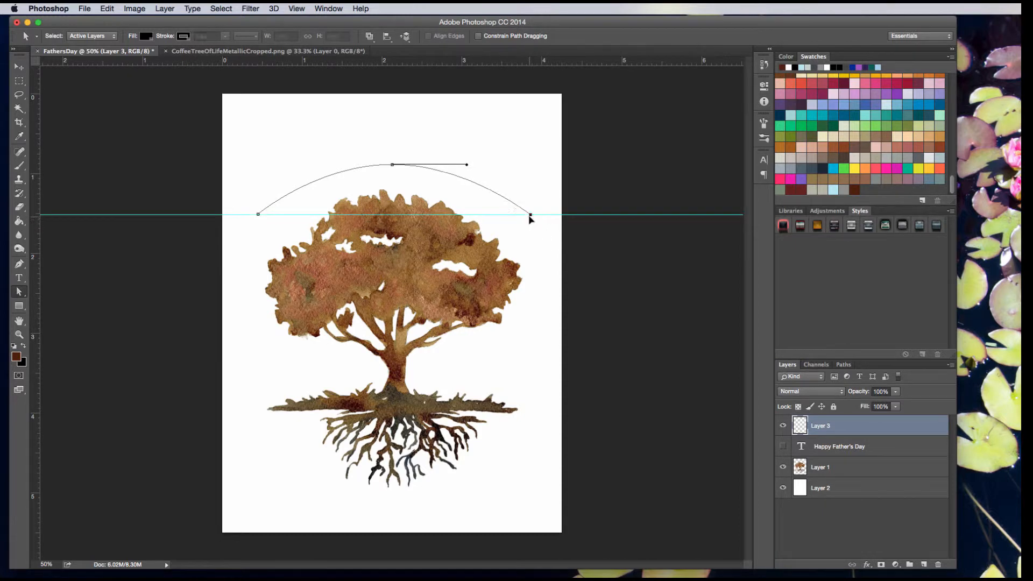
click(392, 165)
Enter "Happy Father's Day" as Alex Brush Regular 30 pt text along the arched path, starting near its left end.
click(21, 278)
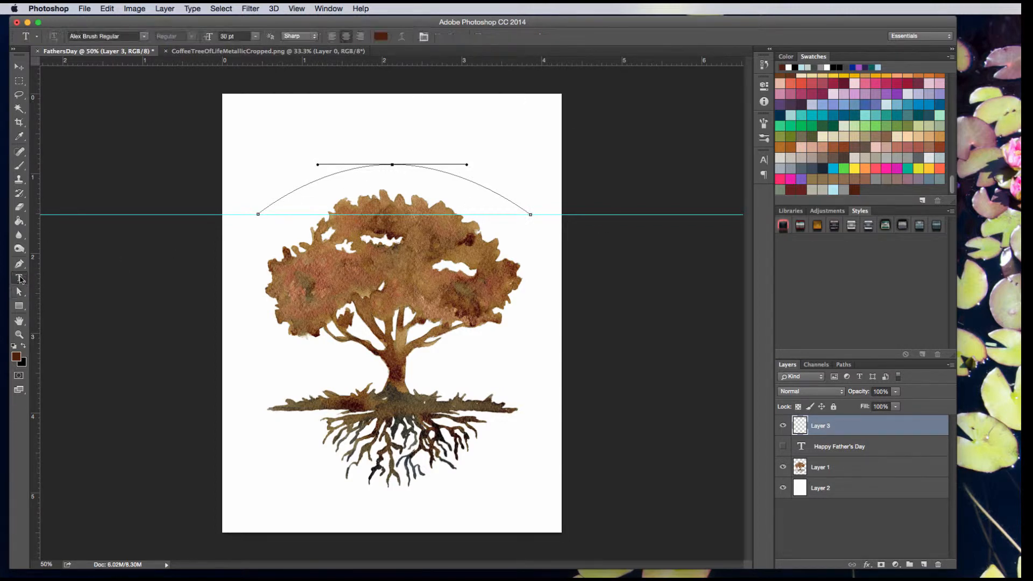
click(267, 204)
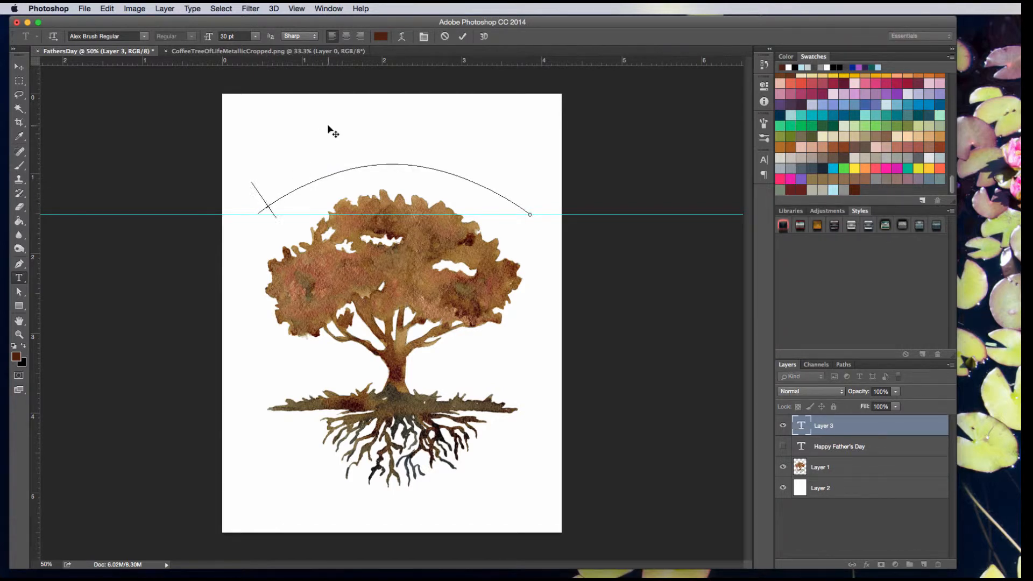
text(HCA)
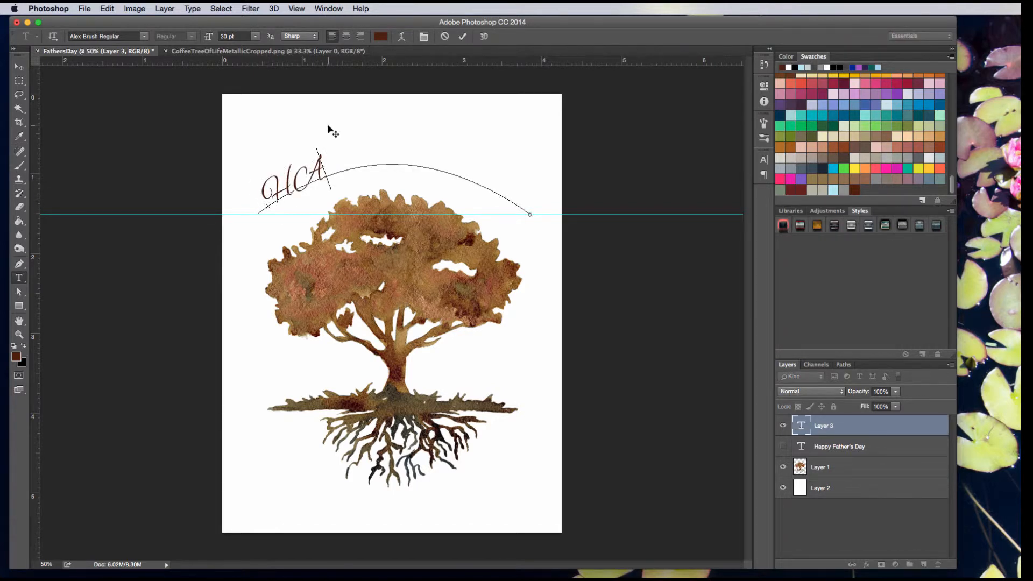
text(PPY)
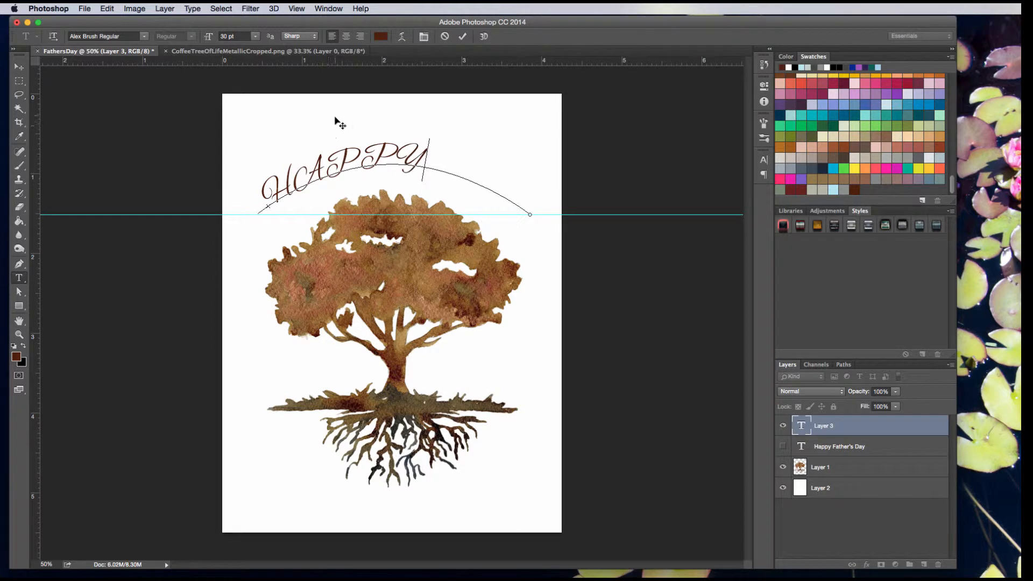
drag(300, 175, 450, 149)
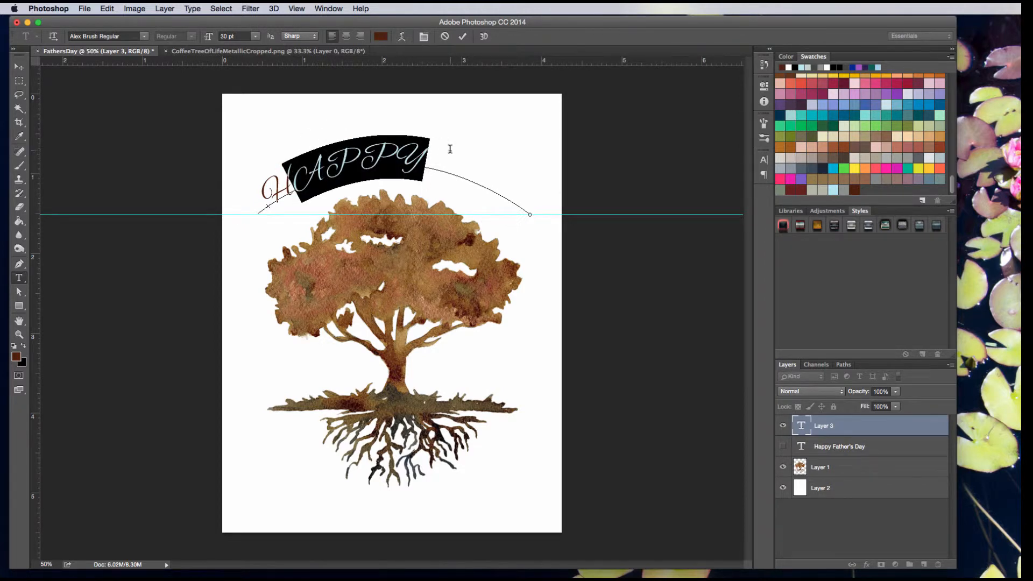
text(appy F)
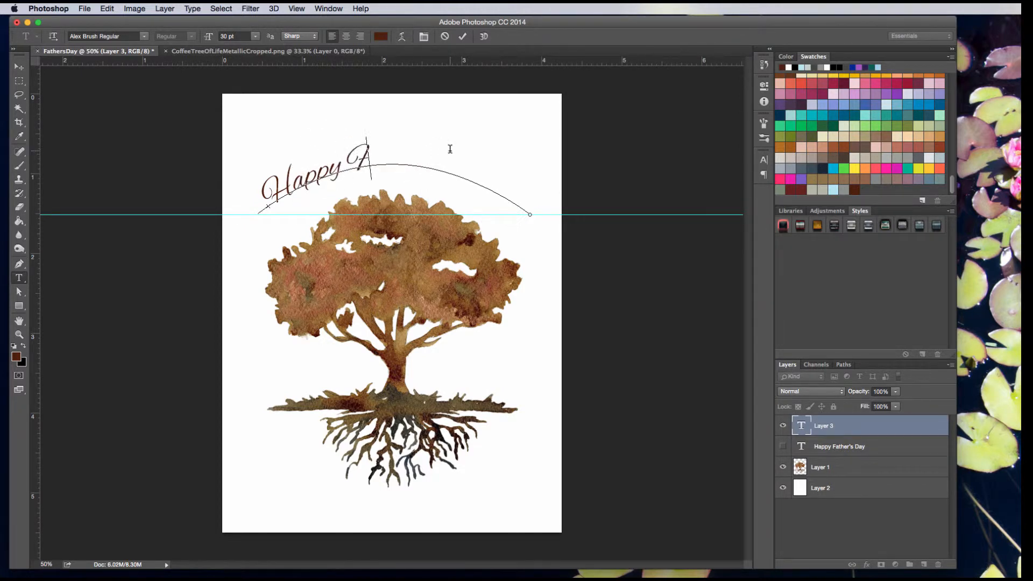
text(ather's Day)
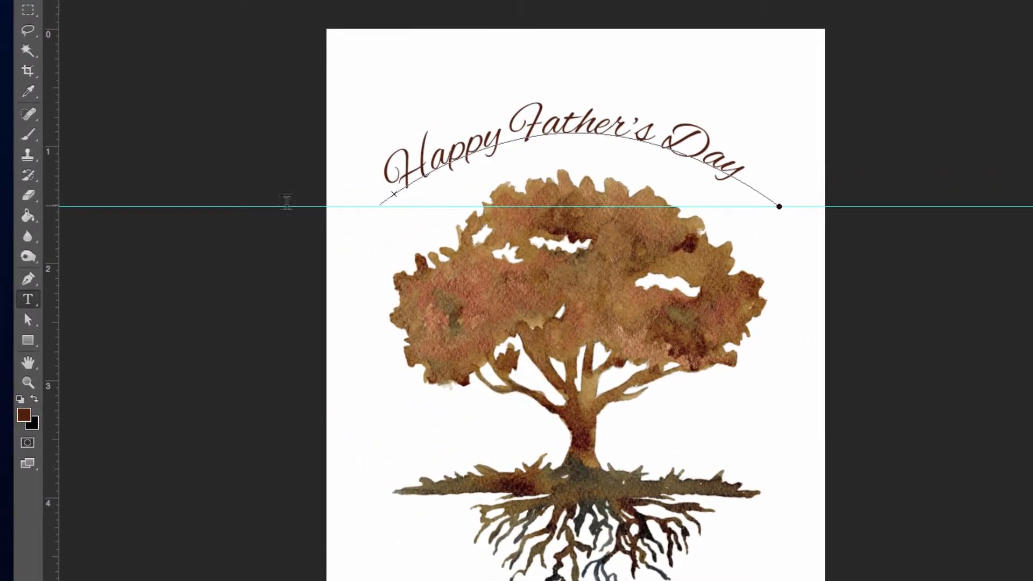
Slide the text's starting point slightly right along the arch, and move the arched heading about 0.04 inch left.
click(28, 320)
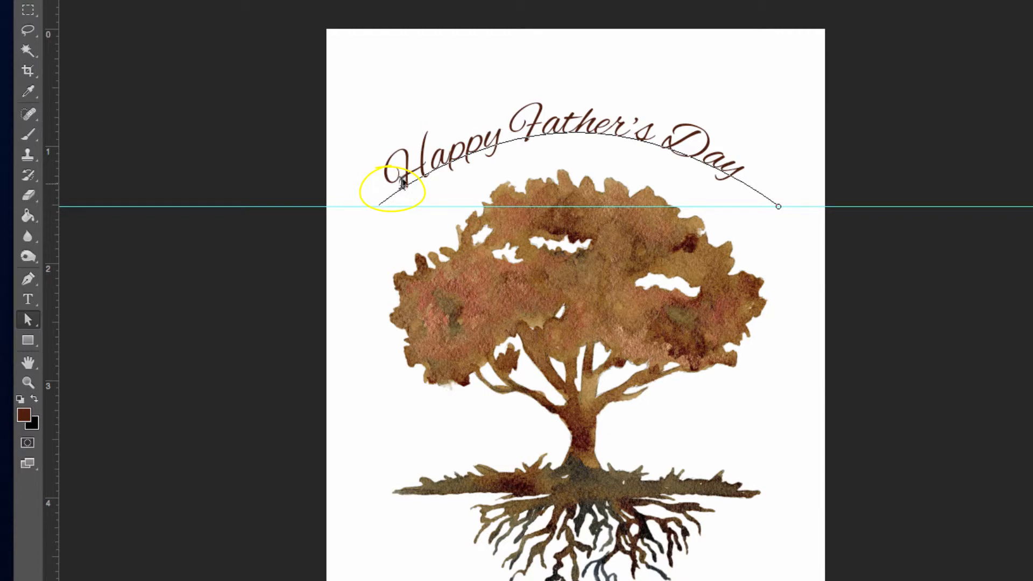
drag(401, 184, 407, 186)
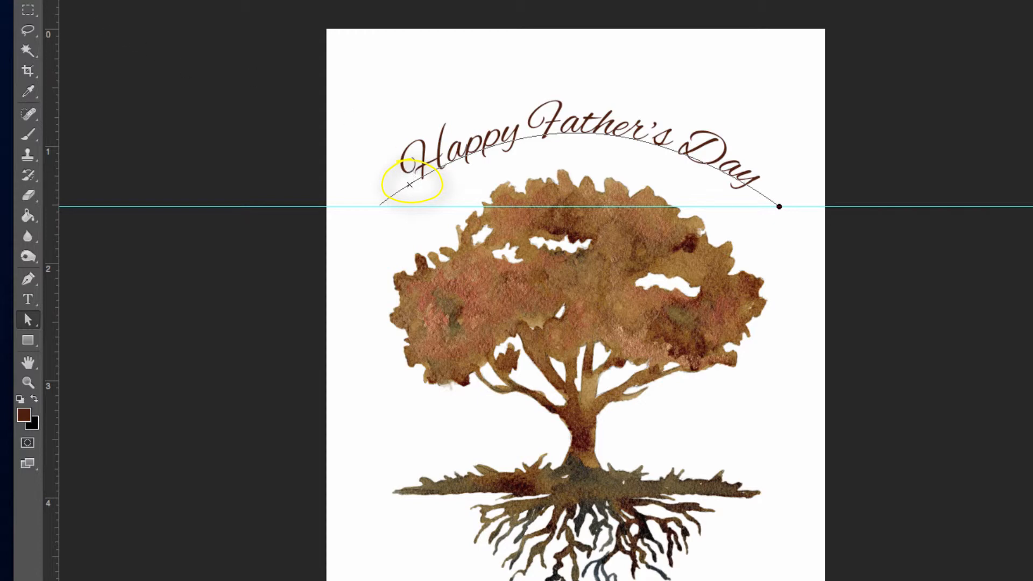
click(28, 0)
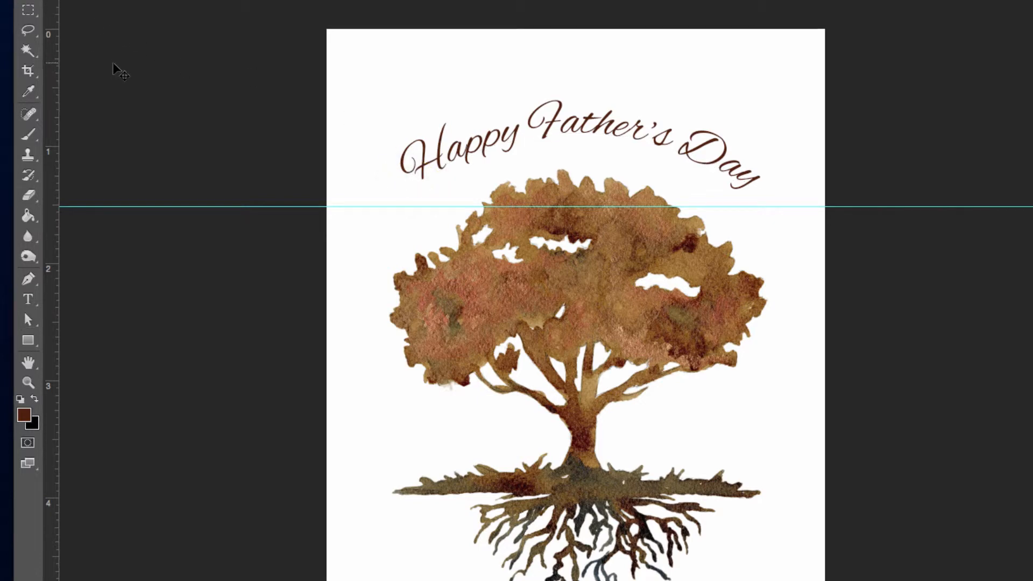
drag(511, 129, 506, 129)
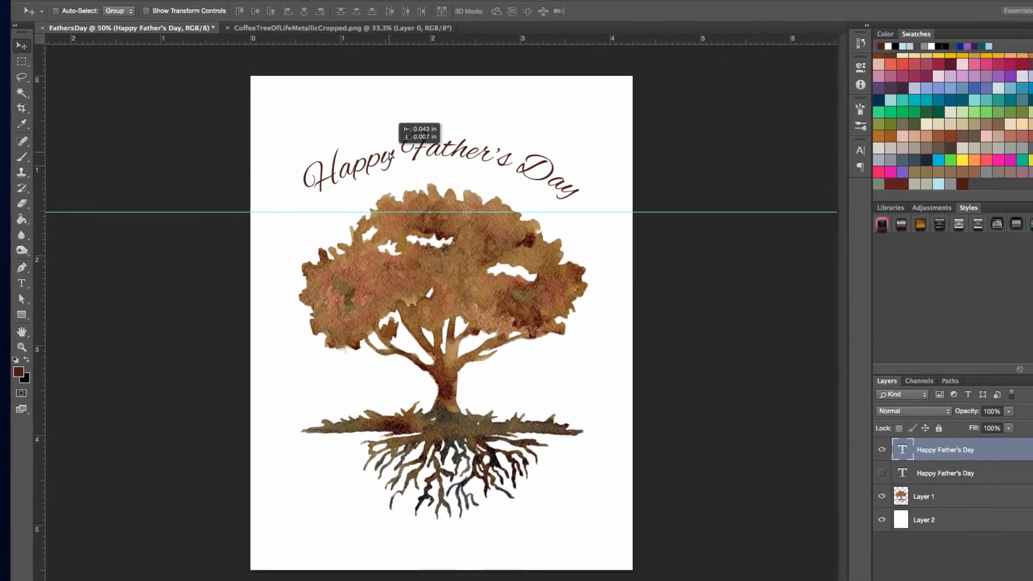
drag(389, 153, 389, 153)
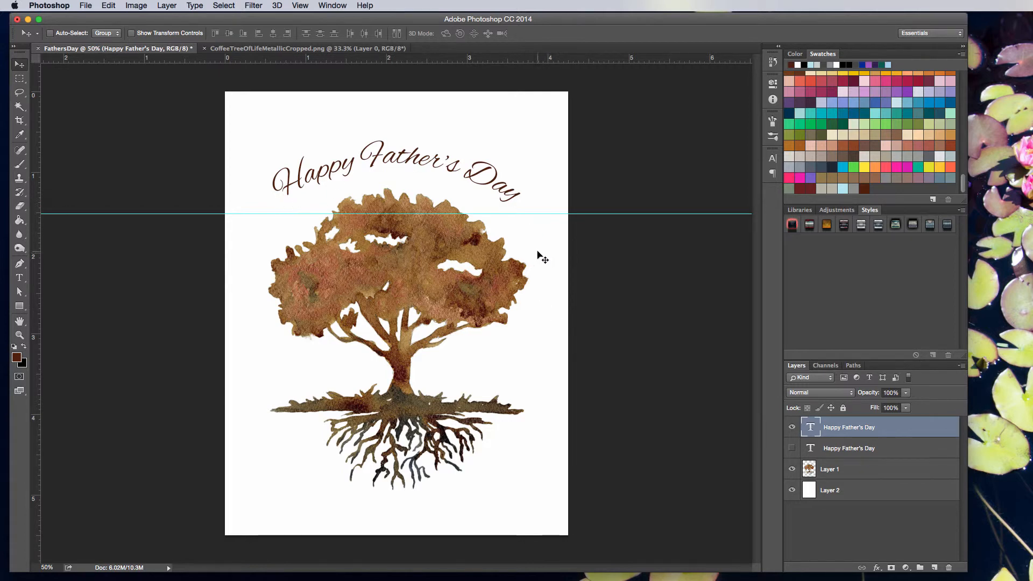
Draw a three-point arched practice path above the heading with the Pen tool, and discard it.
click(19, 264)
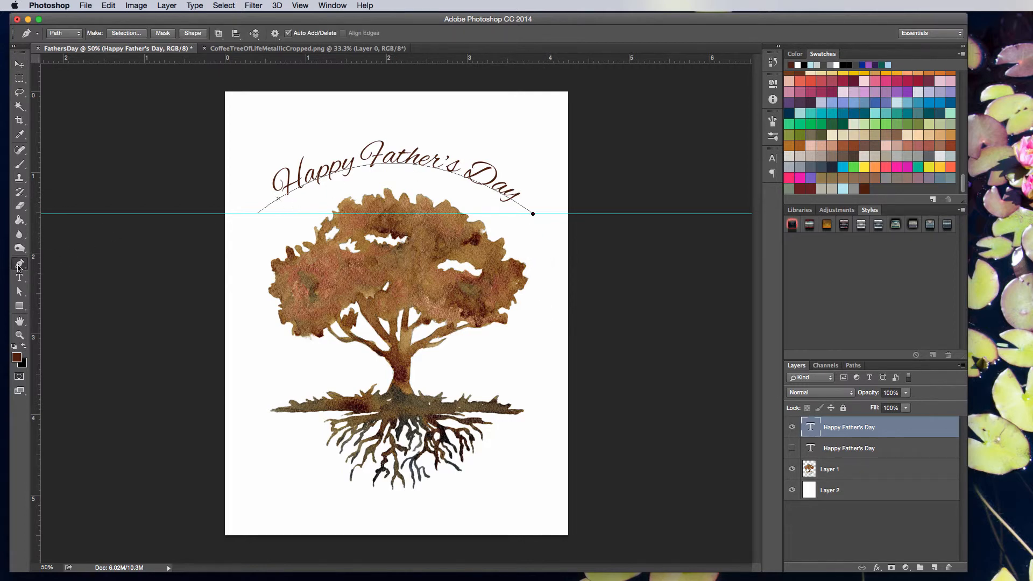
click(271, 132)
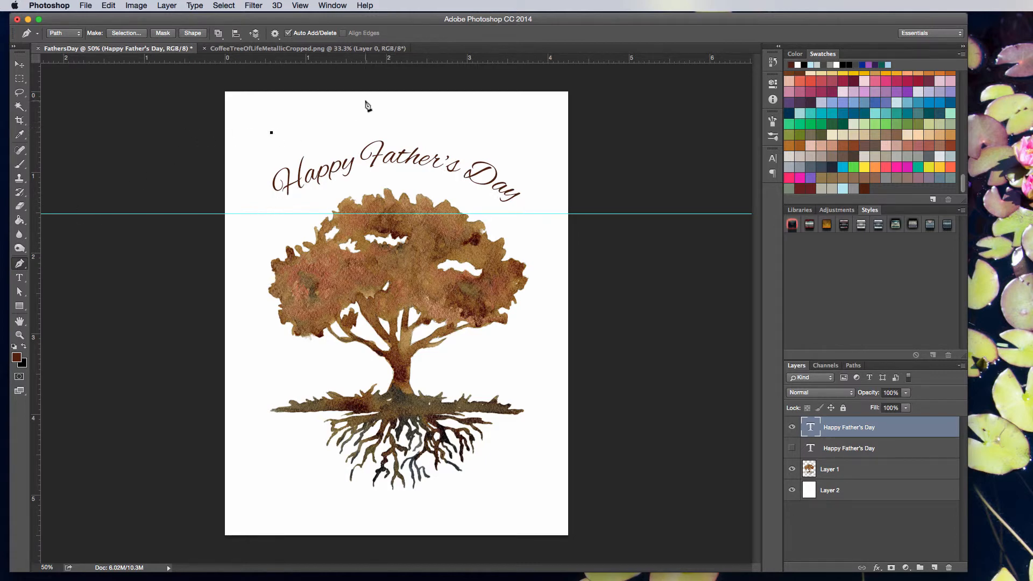
drag(365, 100, 400, 103)
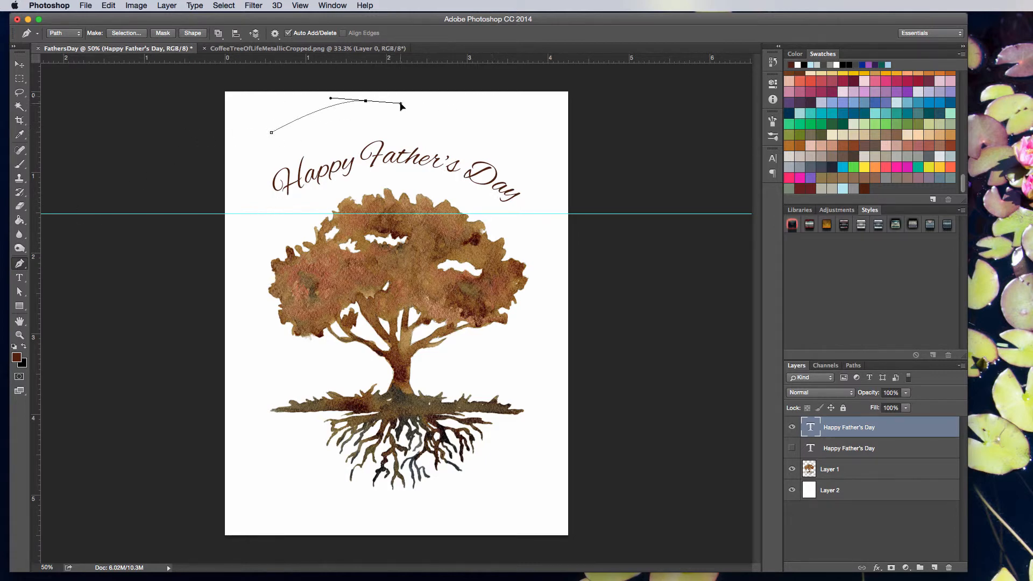
click(485, 139)
key(Escape)
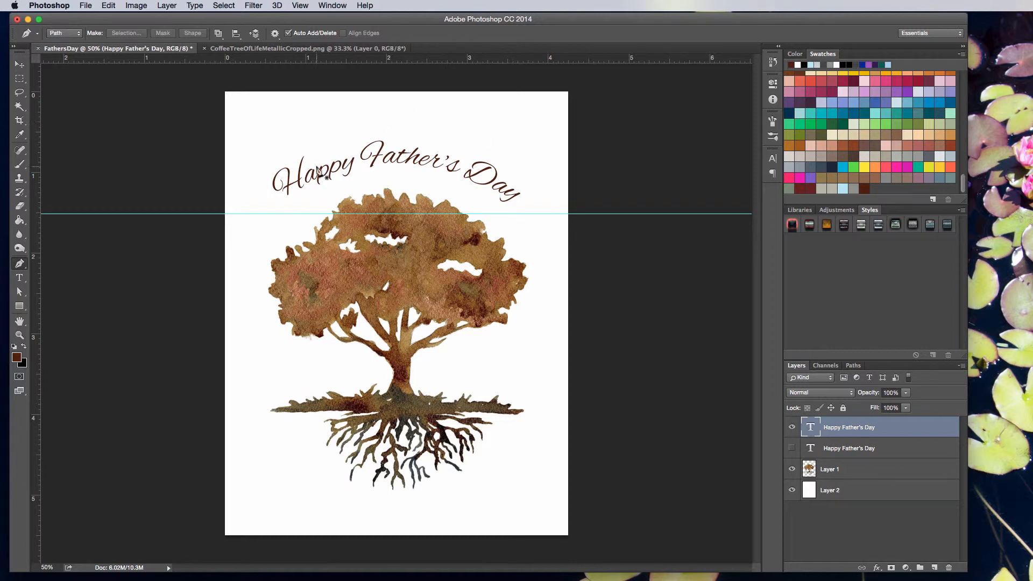
Draw a two-point curved practice path about 1.2 inches wide above the heading, and undo the last Pen change.
mouse_move(257, 146)
mouse_down()
mouse_move(332, 132)
mouse_move(274, 145)
mouse_up()
drag(356, 103, 394, 104)
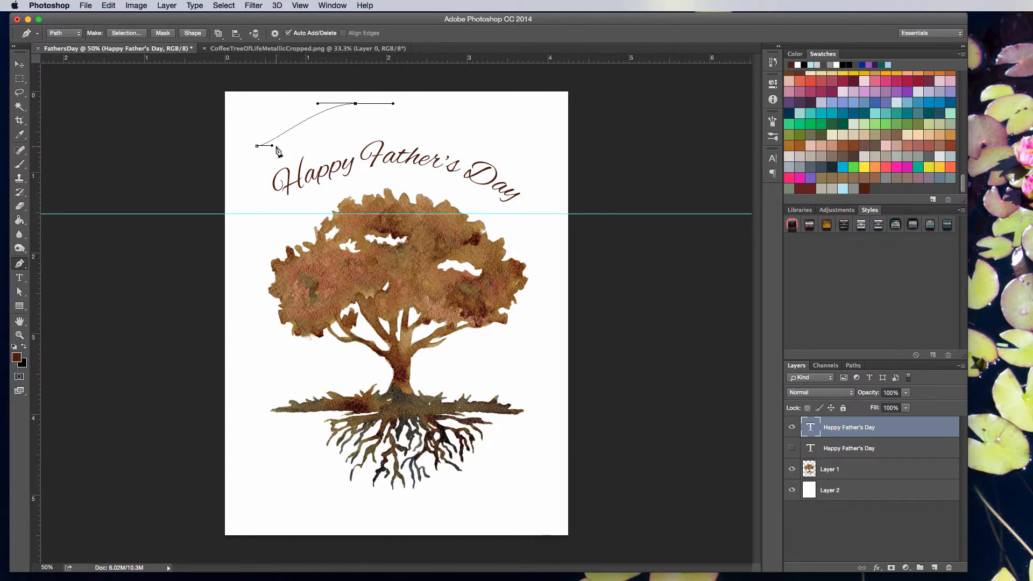
drag(273, 145, 304, 149)
key(super+z)
Reshape the practice curve with the Direct Selection tool by lengthening its start handle and moving its upper anchor right.
click(18, 267)
click(19, 291)
click(54, 299)
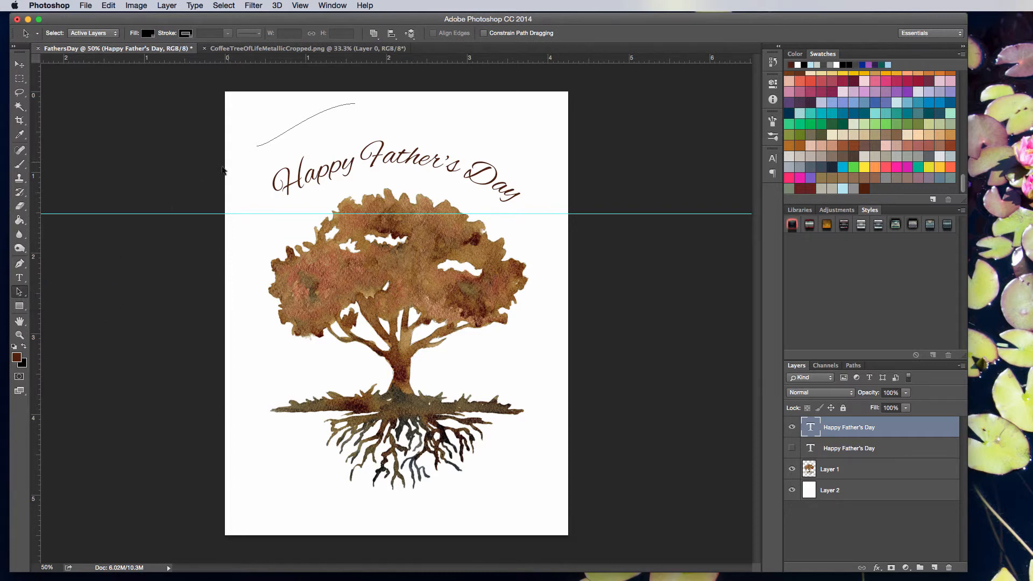
click(26, 295)
click(53, 289)
click(257, 147)
drag(272, 147, 306, 153)
drag(355, 103, 378, 101)
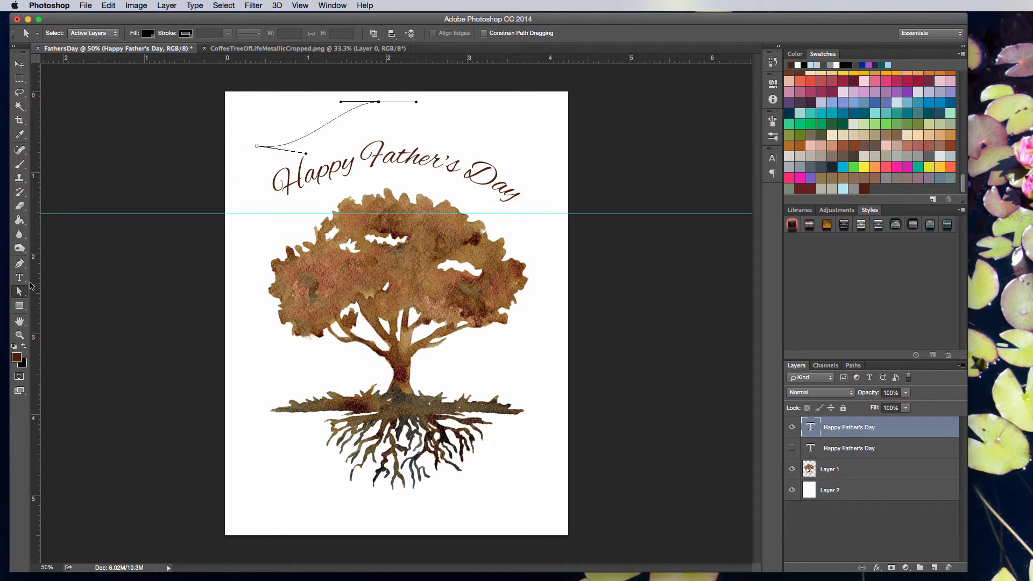
Select the whole practice curve with the Path Selection tool and delete it.
click(23, 291)
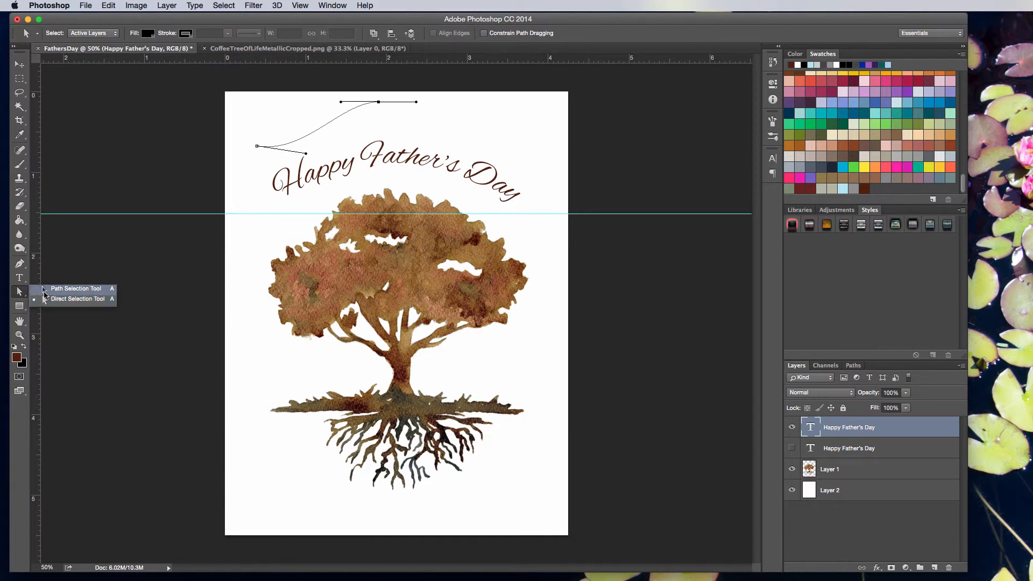
click(56, 290)
drag(299, 141, 290, 139)
key(Delete)
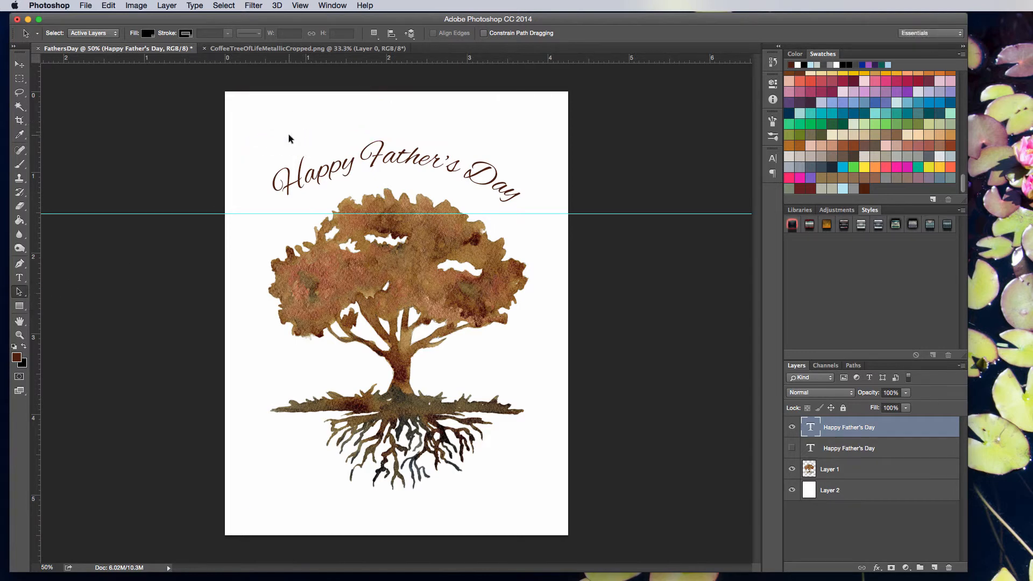
Compare the straight and arched headings by toggling their layers' visibility, finishing with only the arched heading shown.
click(19, 64)
click(791, 427)
click(792, 448)
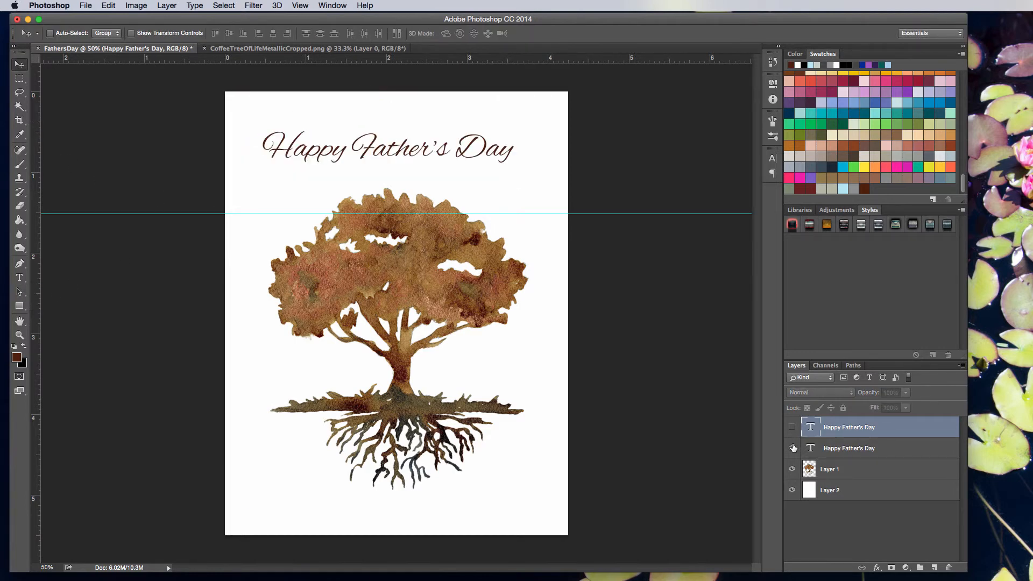
click(791, 448)
click(791, 427)
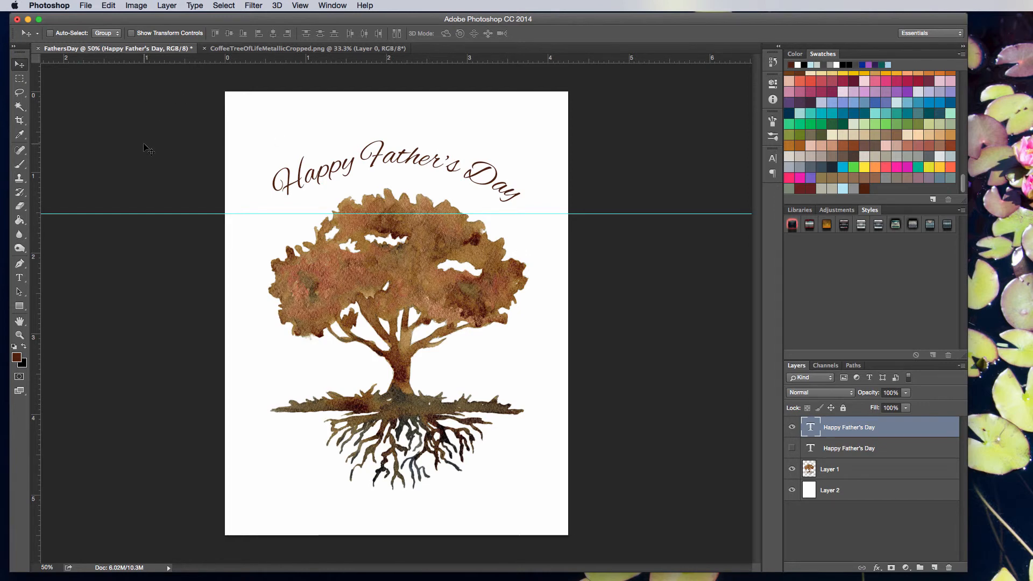
Save the card as FathersDayCard.psd in the HopscotchArt folder.
click(84, 5)
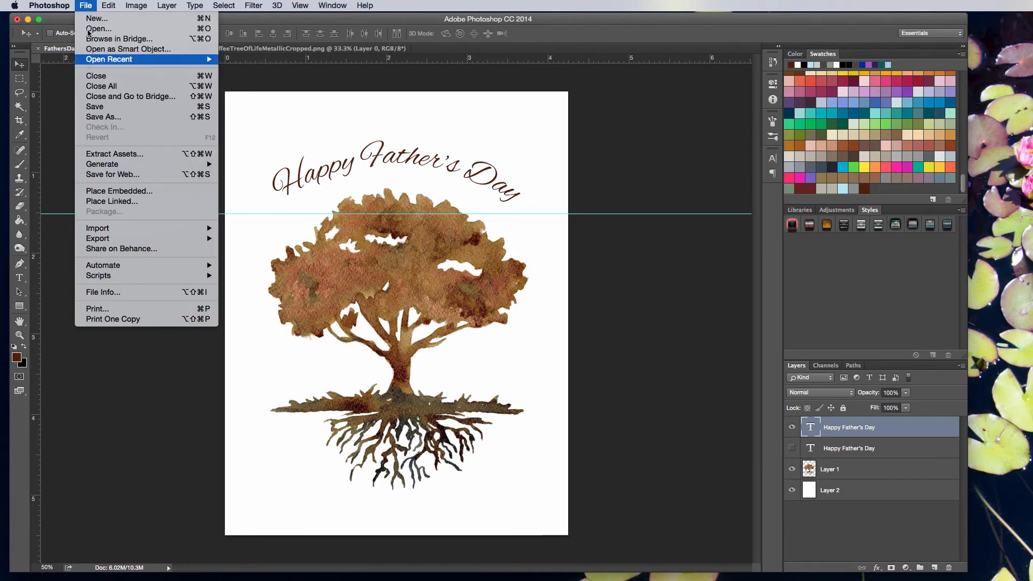
click(115, 117)
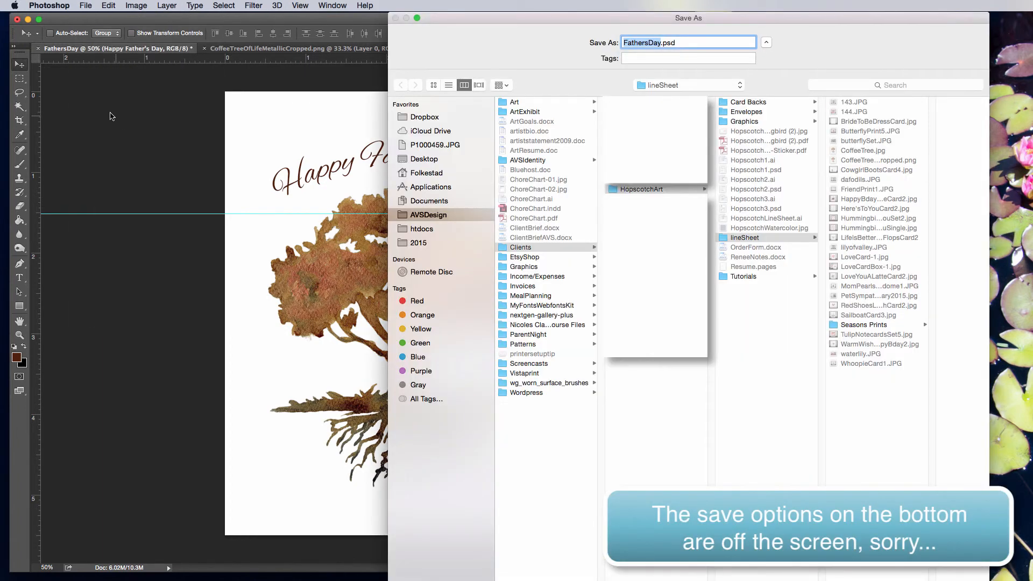
click(610, 189)
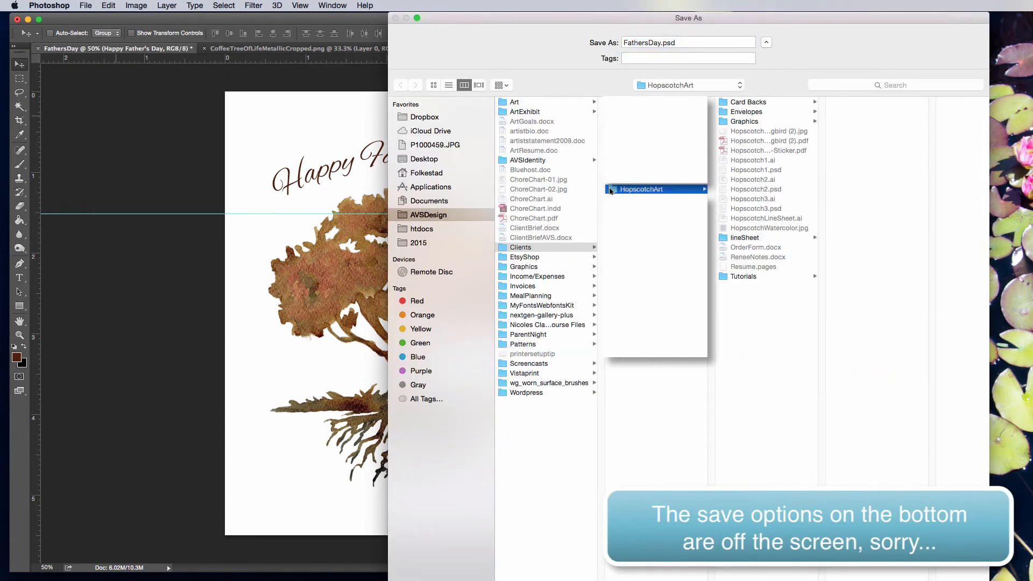
click(663, 45)
text(Card)
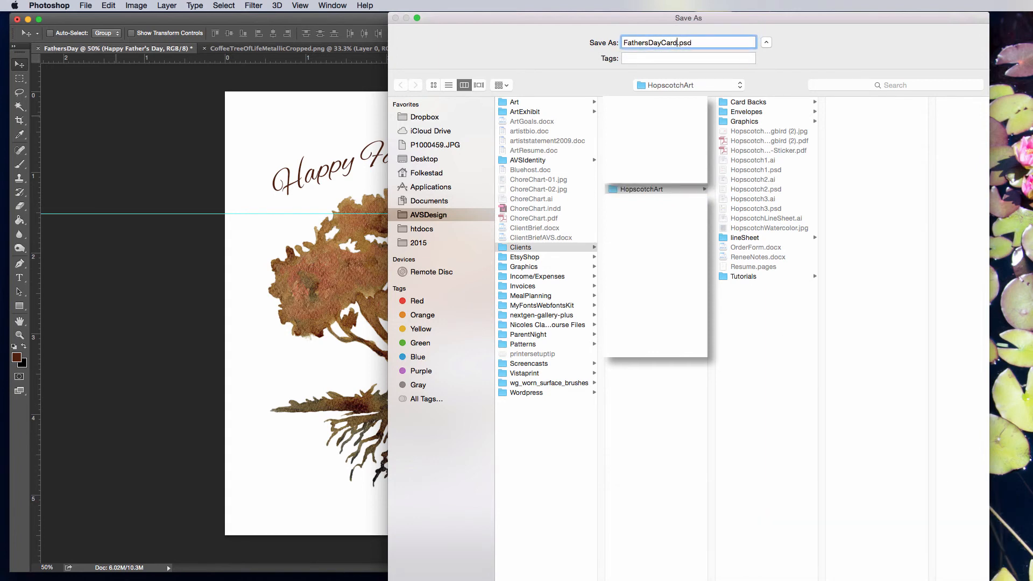
click(704, 580)
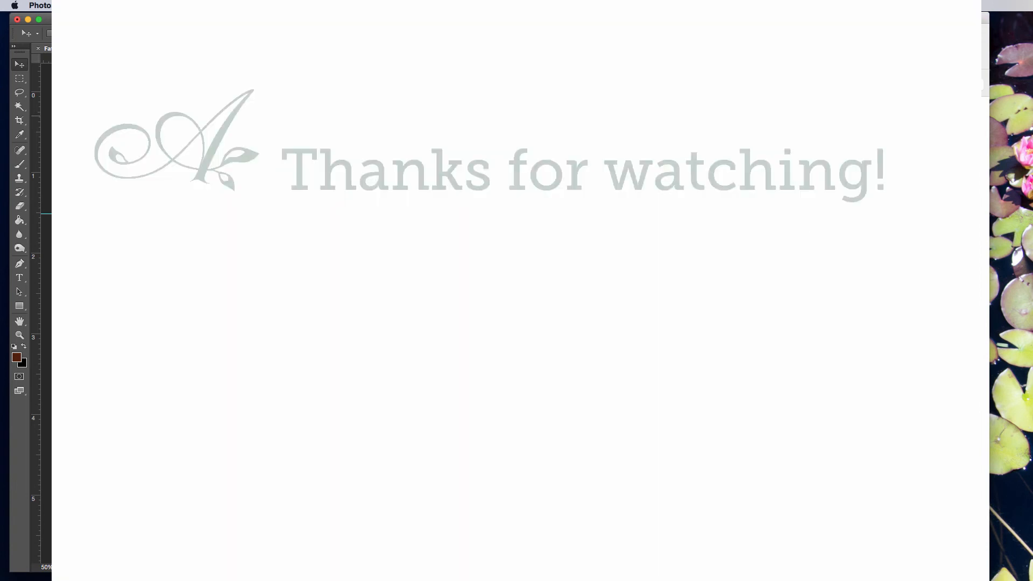